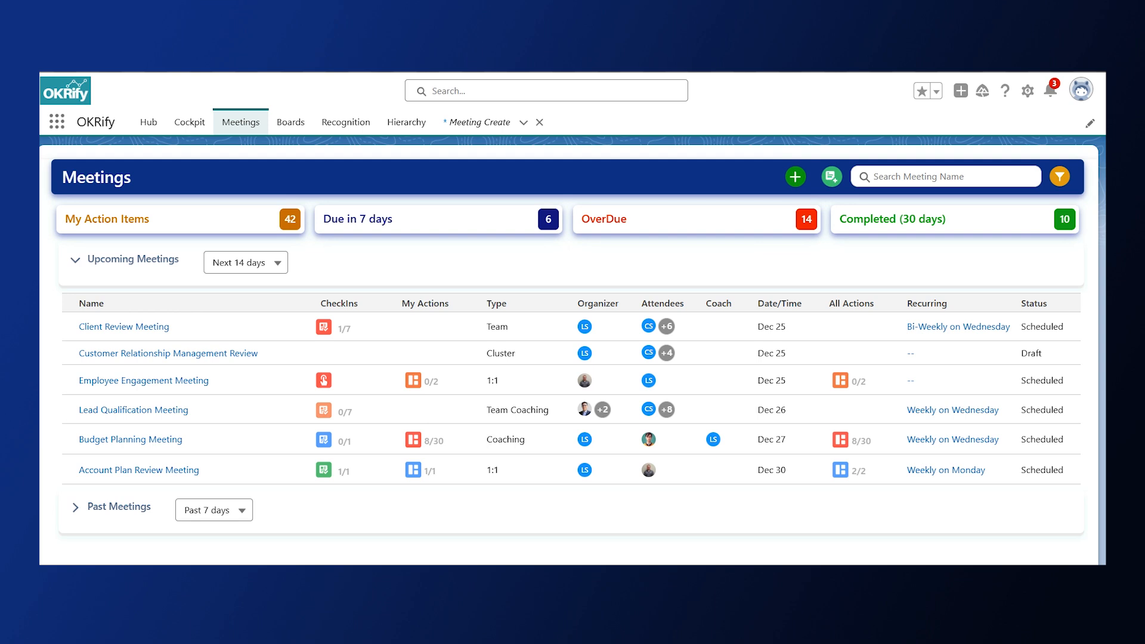
Start a new 1:1 meeting named "One on one Sales Rep Meeting"
click(795, 177)
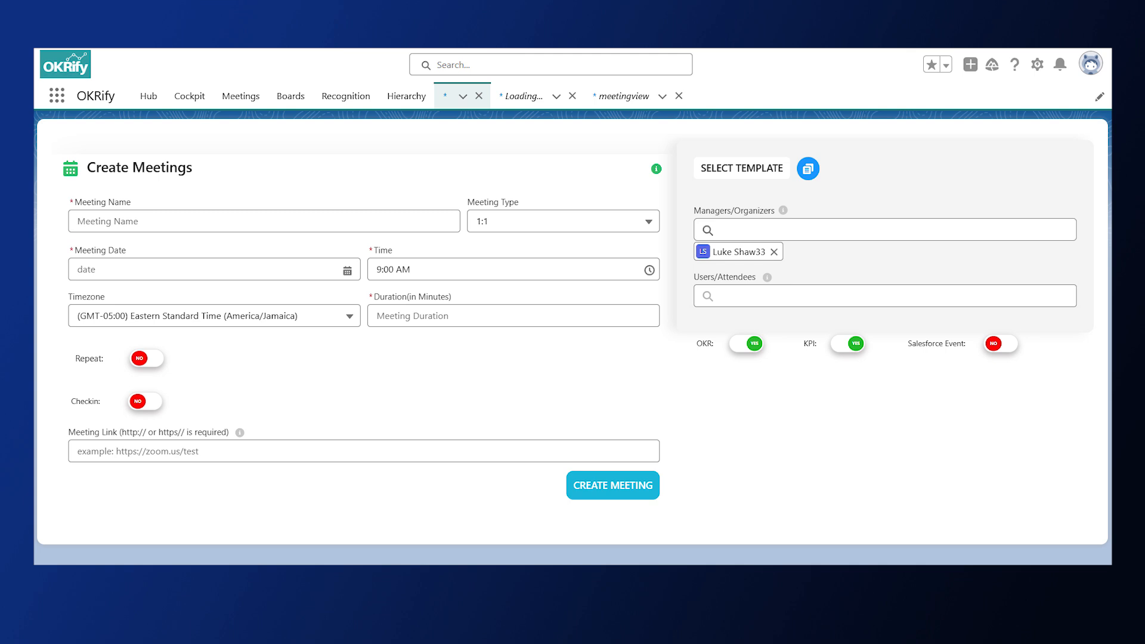
click(147, 226)
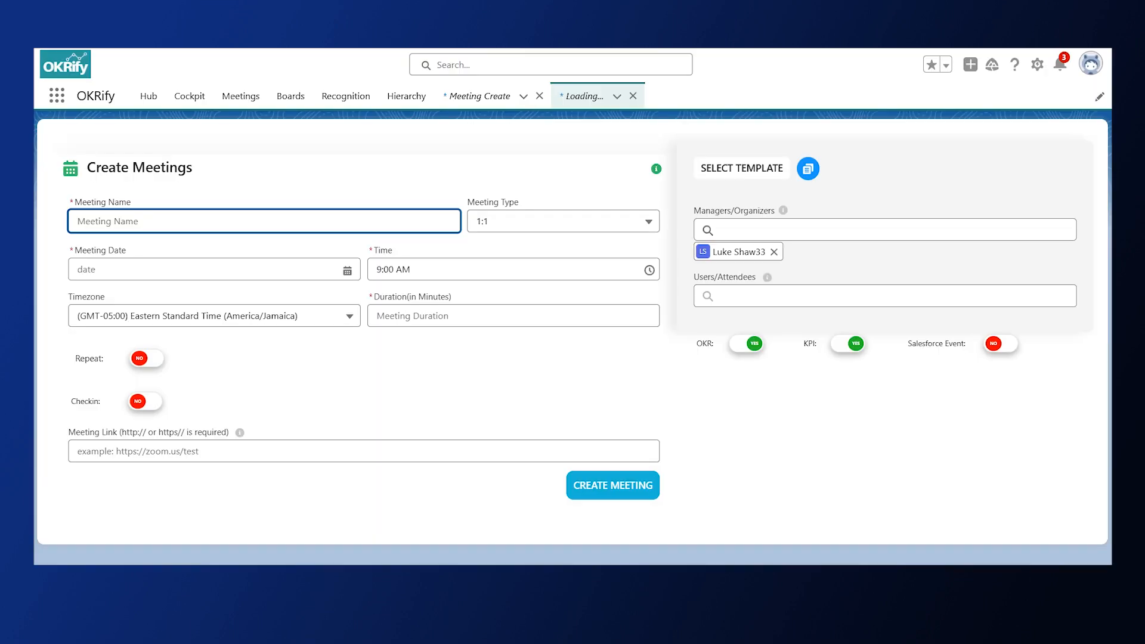
text(One on one Sales Rep Meeting)
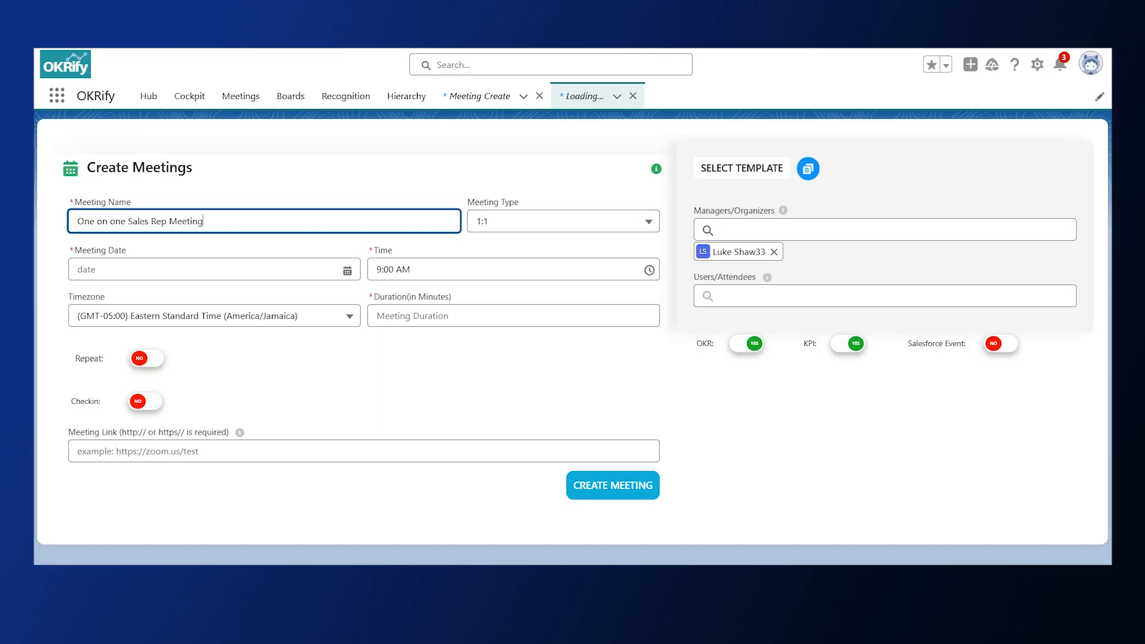
click(562, 221)
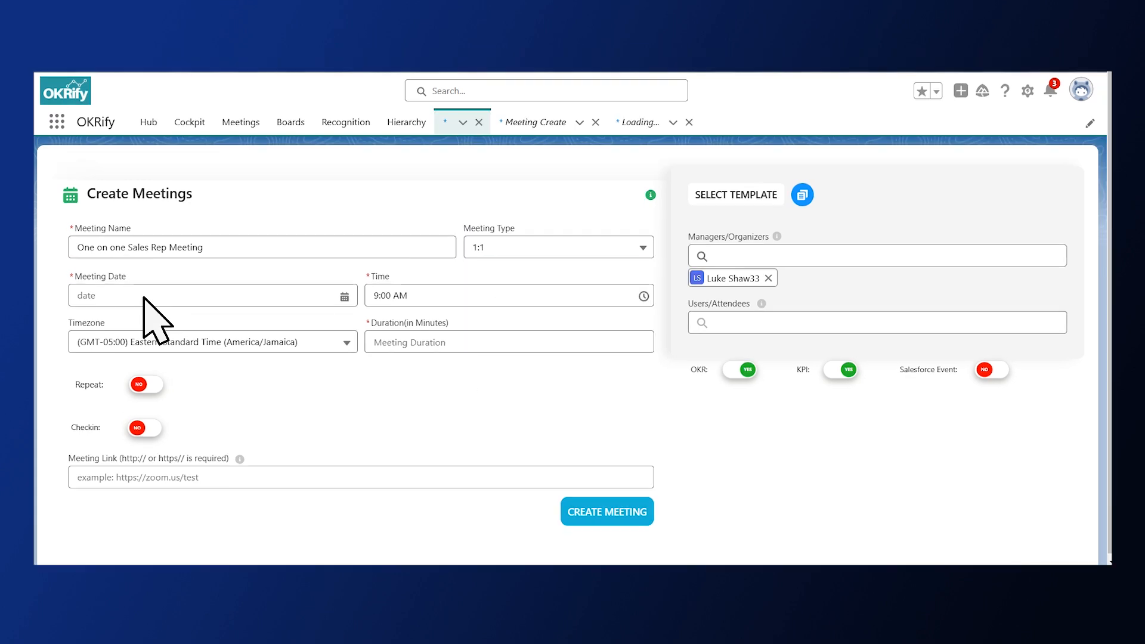
Schedule the meeting for Dec 25, 2024 at 9:30 AM Eastern Standard Time (America/Jamaica) with a duration of 20 minutes
click(145, 271)
click(257, 460)
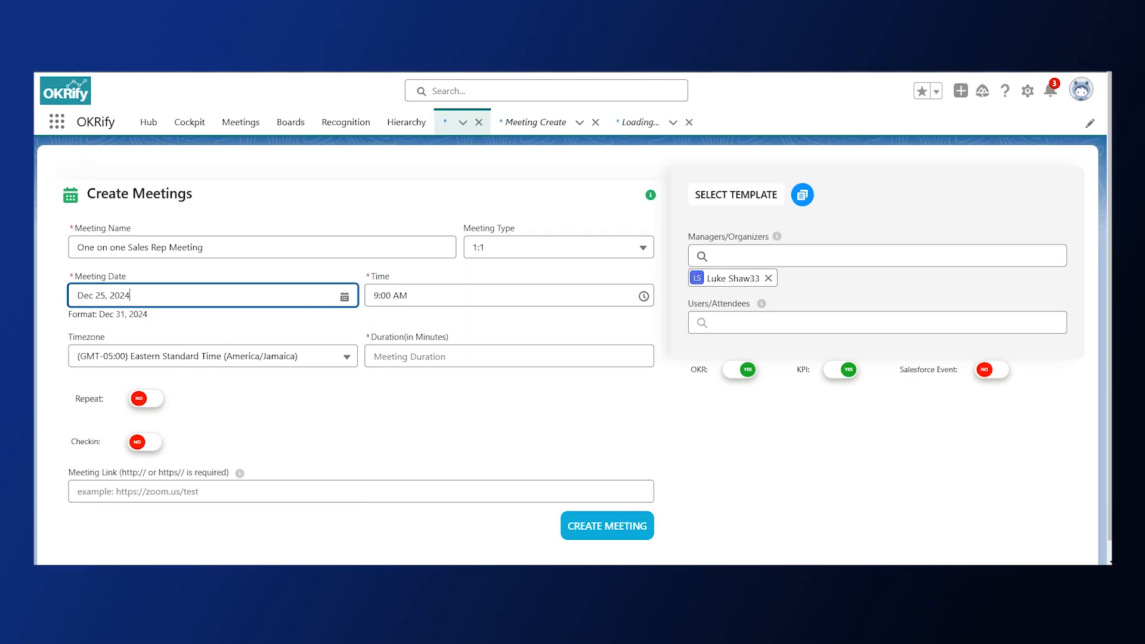
click(477, 295)
scroll(477, 406, down, 1)
click(409, 431)
click(149, 342)
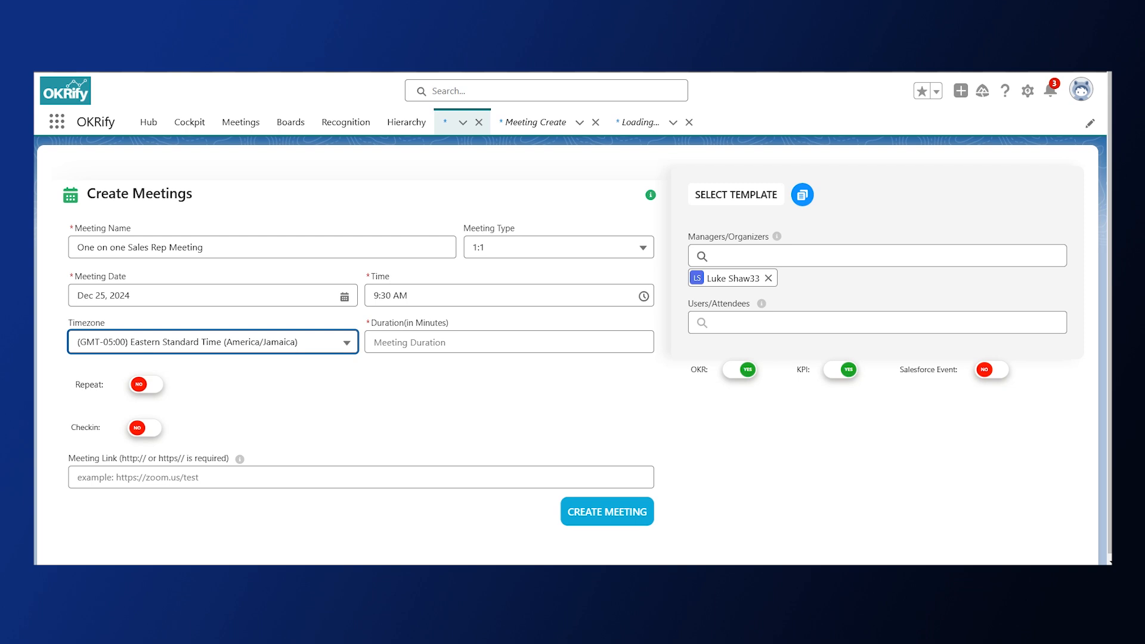
click(453, 344)
text(20)
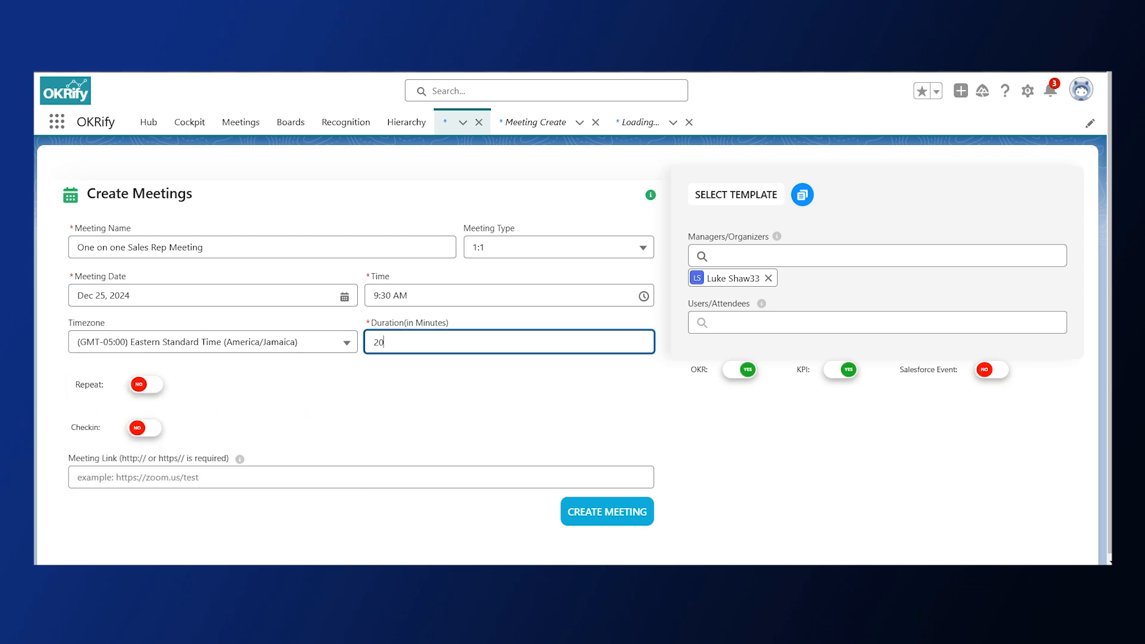
Make the meeting repeat weekly on Wednesday, with a series end date of Mar 31, 2025
click(152, 386)
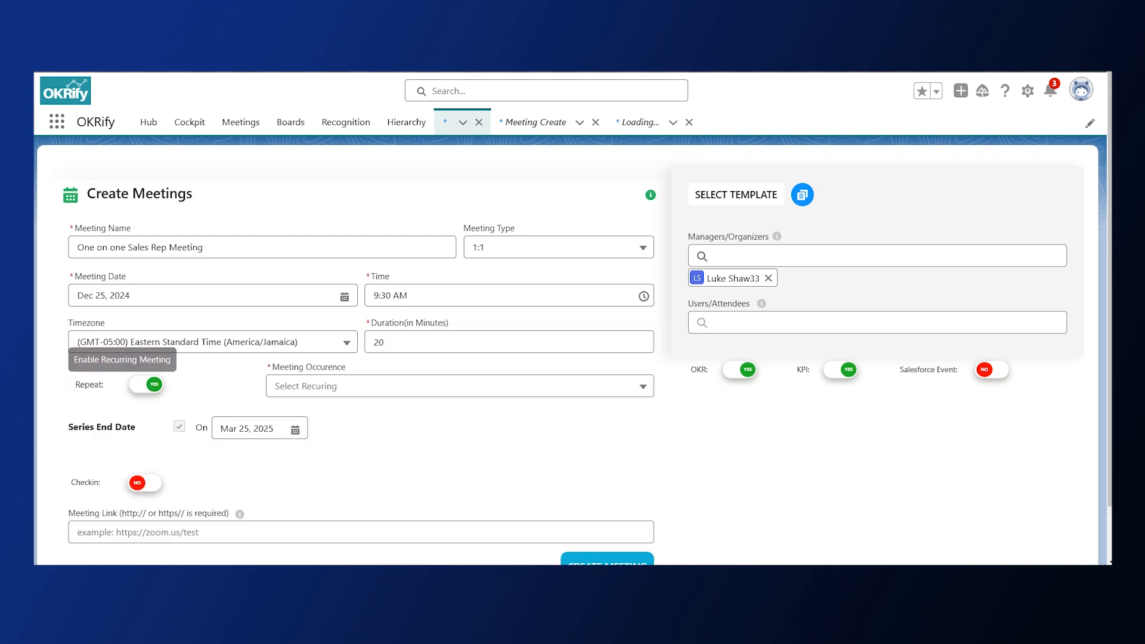
click(396, 387)
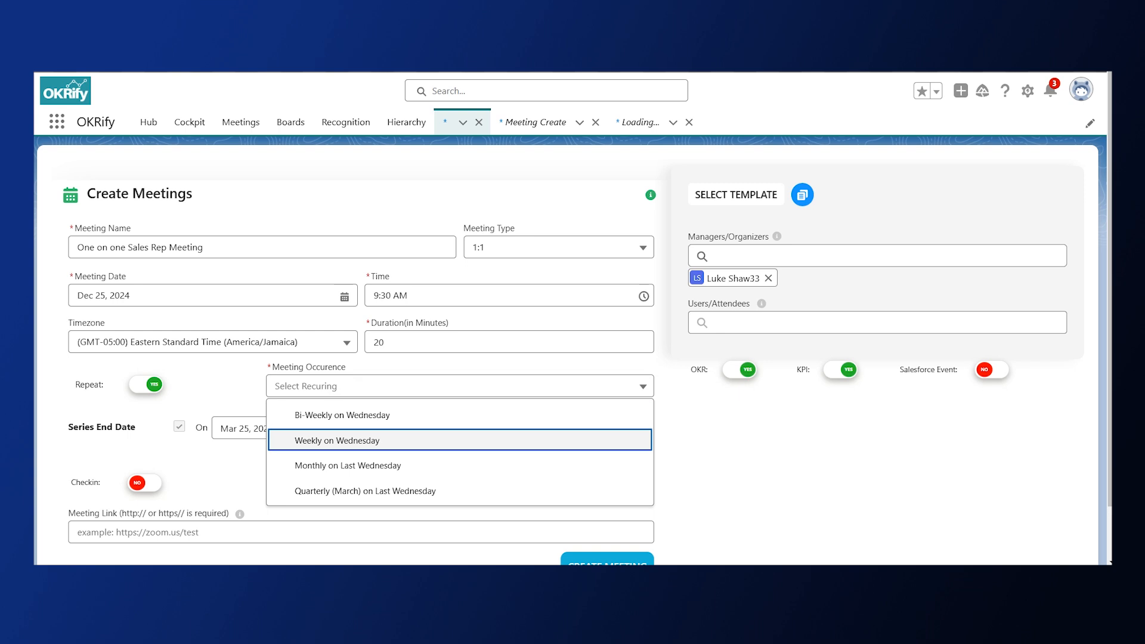
click(337, 440)
click(278, 427)
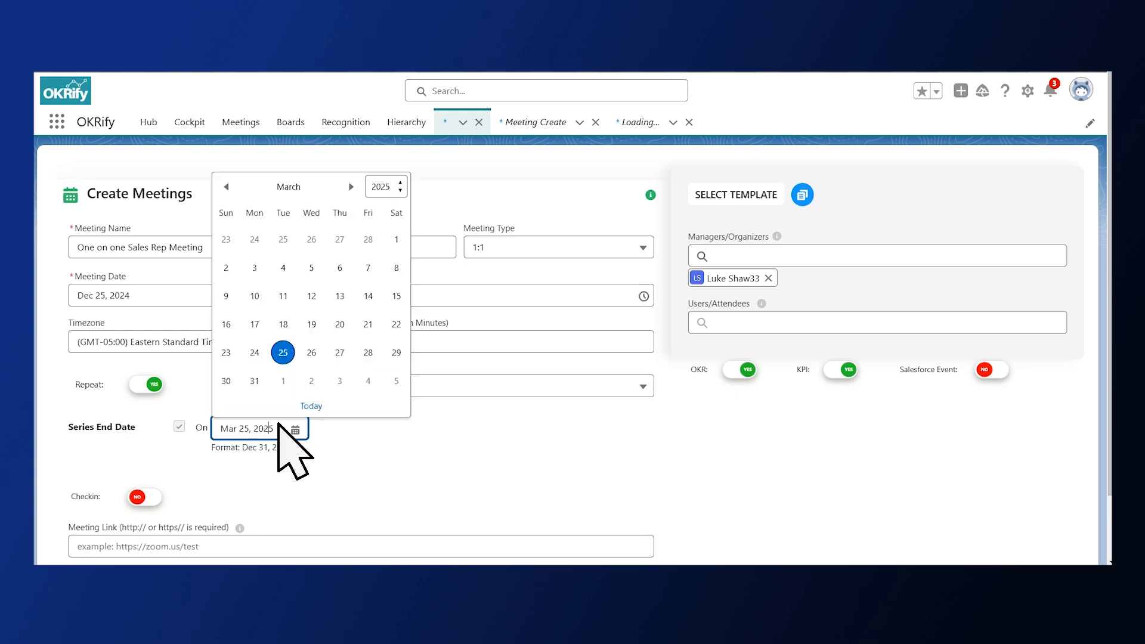
click(254, 381)
Enable check-ins for the meeting and paste the Google Meet address as its meeting link
click(146, 497)
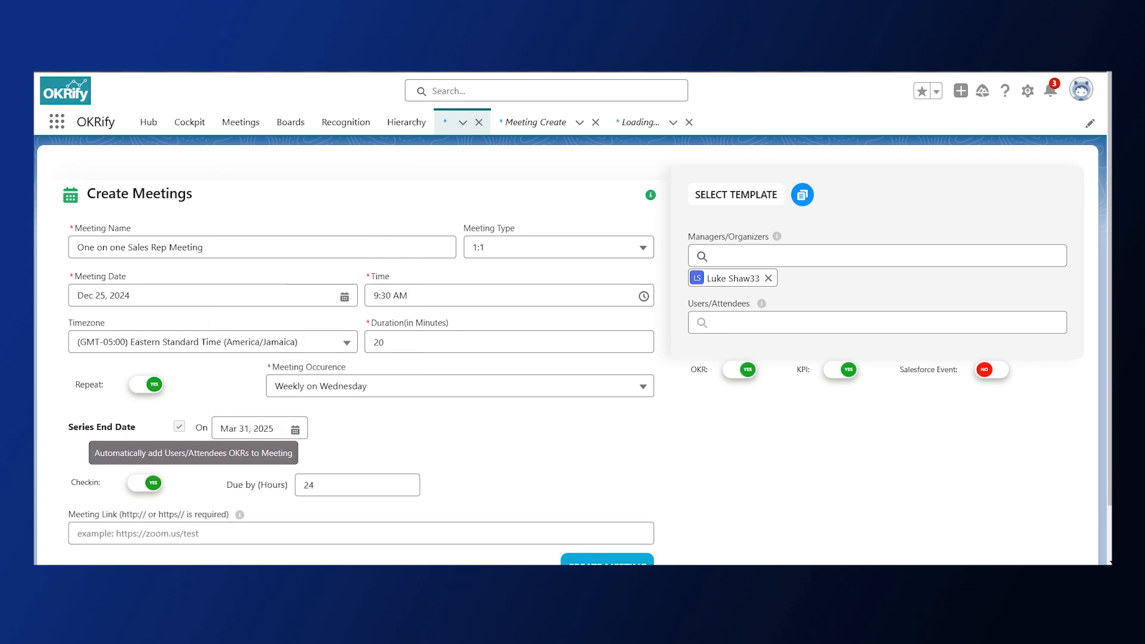
scroll(155, 495, down, 1)
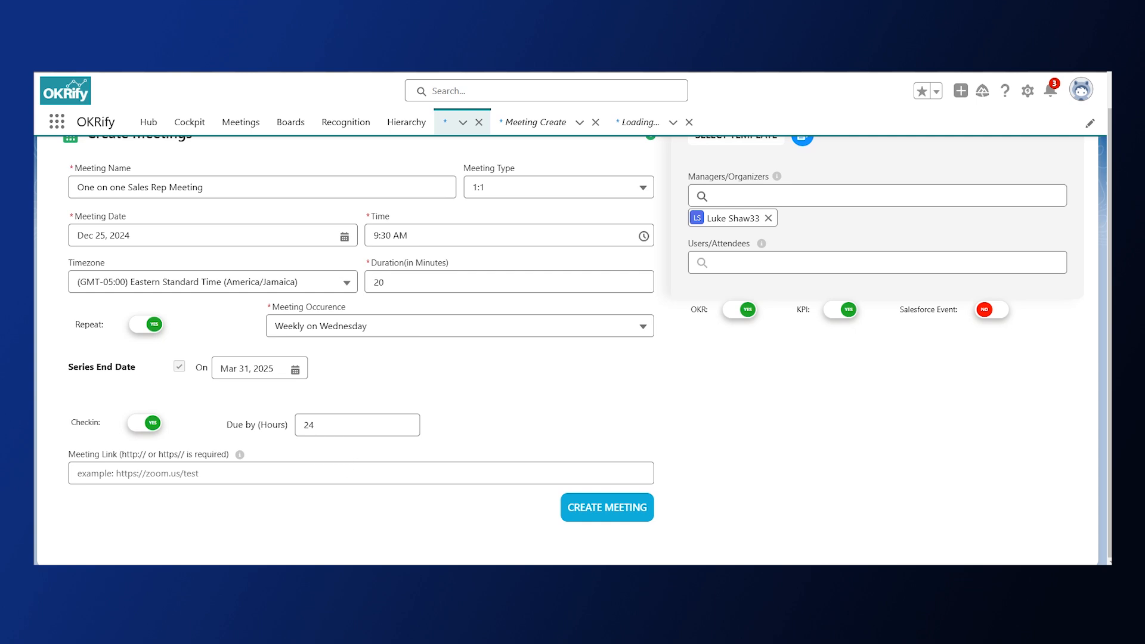
click(209, 474)
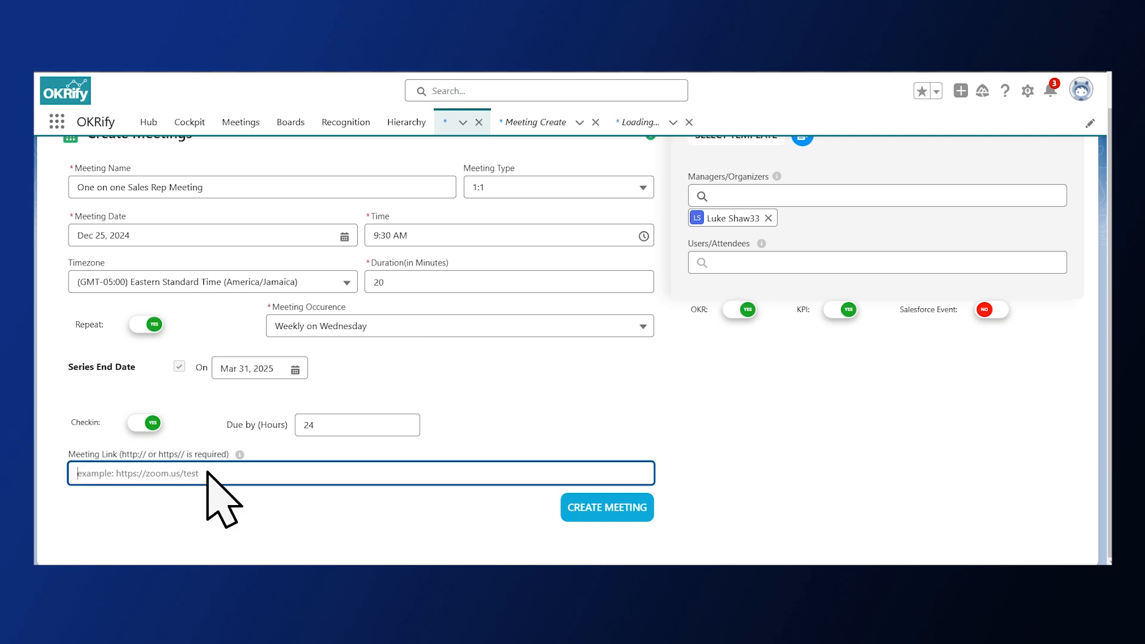
text(https://meet.google.com/guh-zexc-hpy)
key(Tab)
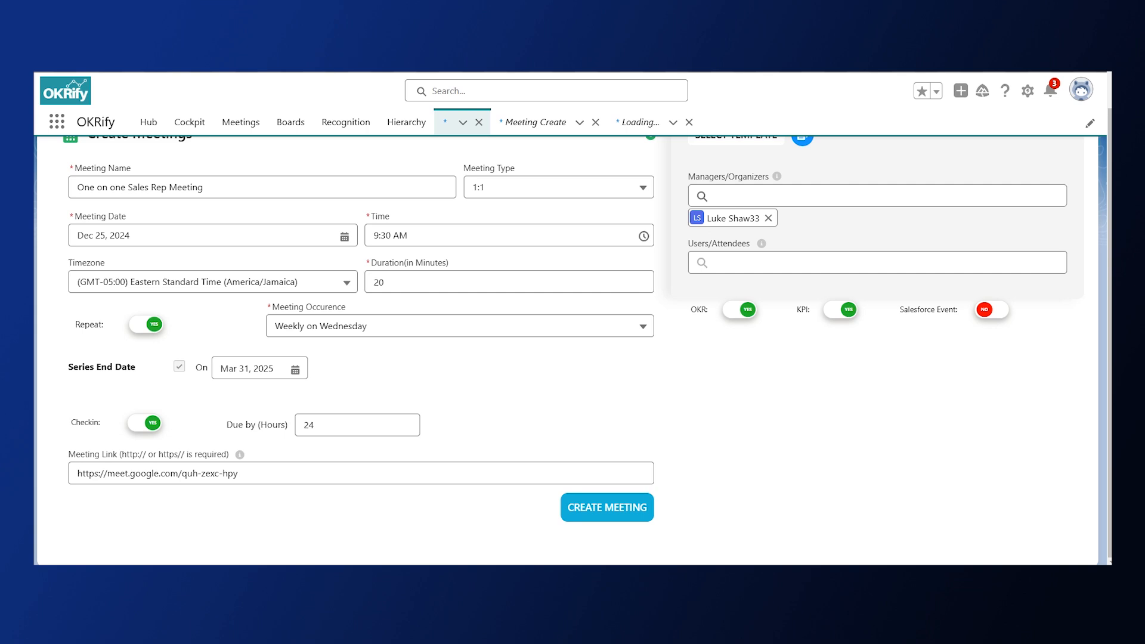
Browse the available meeting templates and switch on Salesforce Event for the meeting
scroll(572, 322, up, 1)
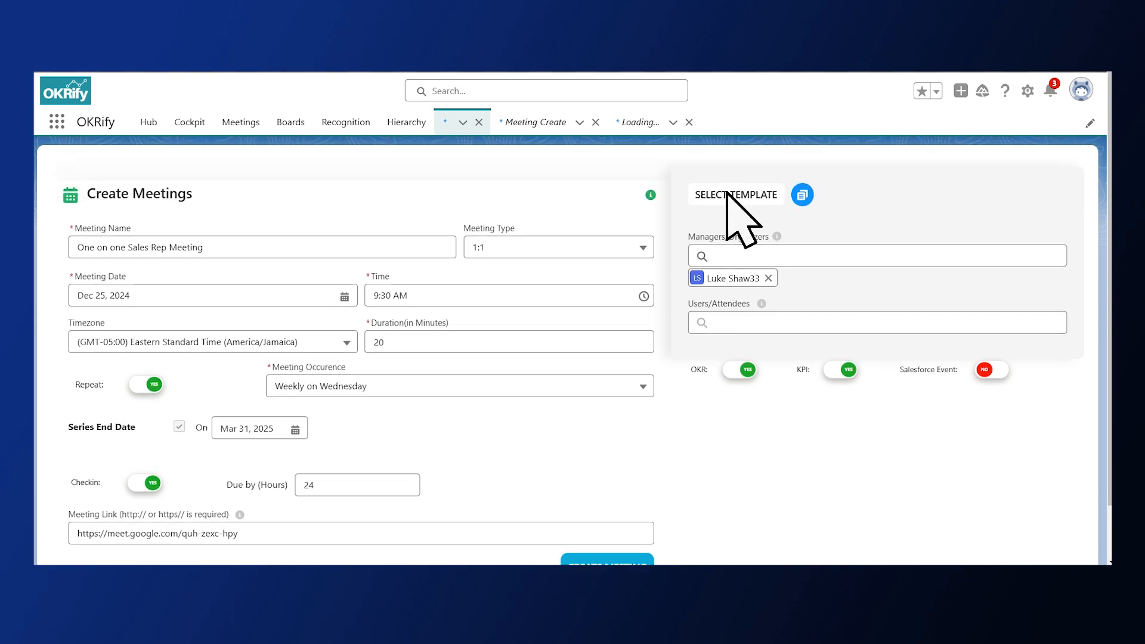
click(742, 198)
scroll(573, 346, down, 8)
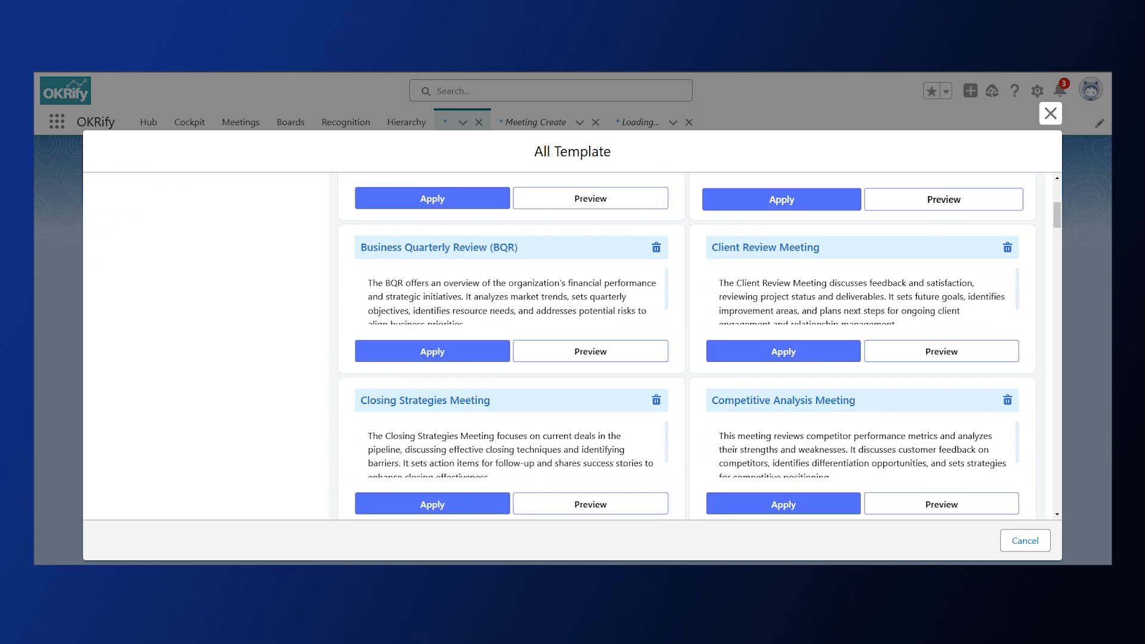
scroll(700, 346, down, 2)
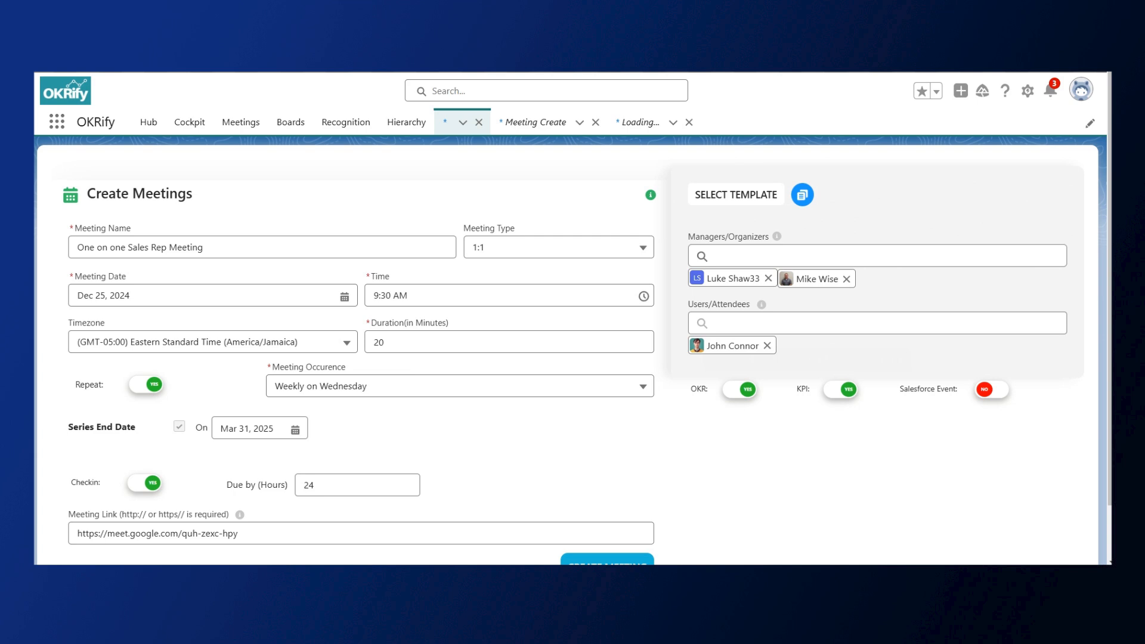
click(993, 391)
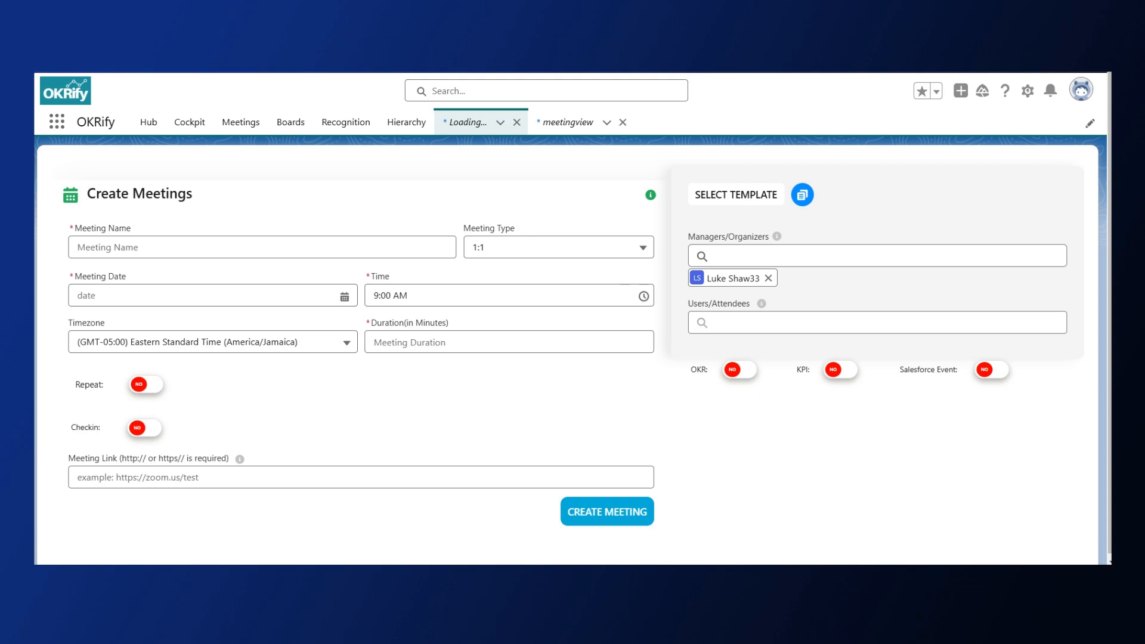
Name the new meeting "One on One sales Rep", choose the 1:1 type and set its date to Dec 26, 2024
click(150, 247)
text(One on One sales Rep)
click(646, 248)
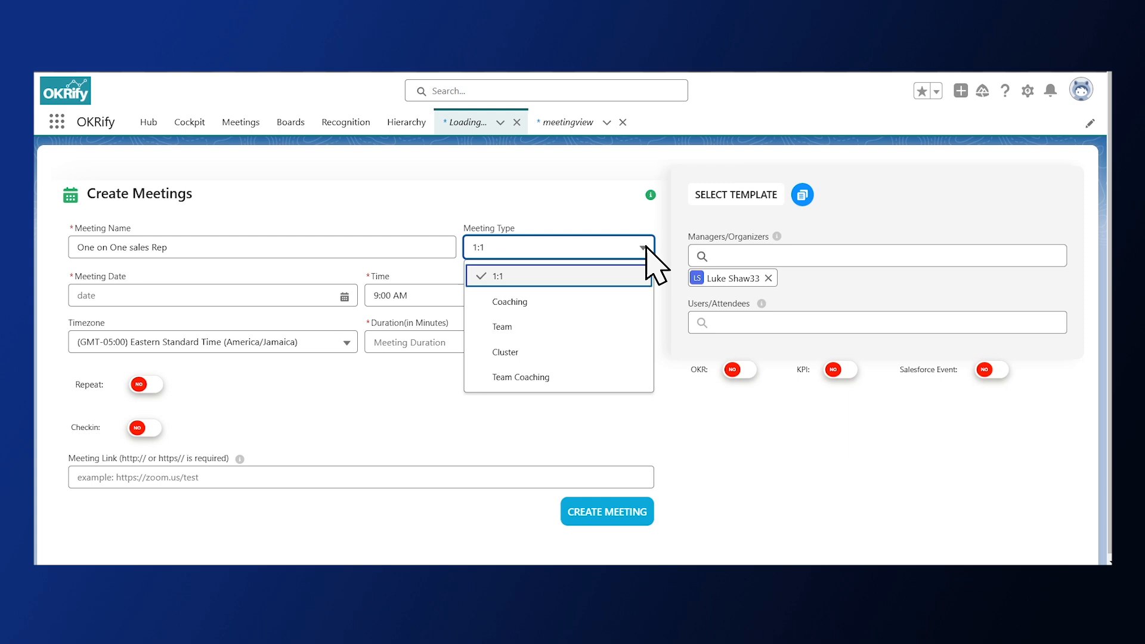
click(589, 279)
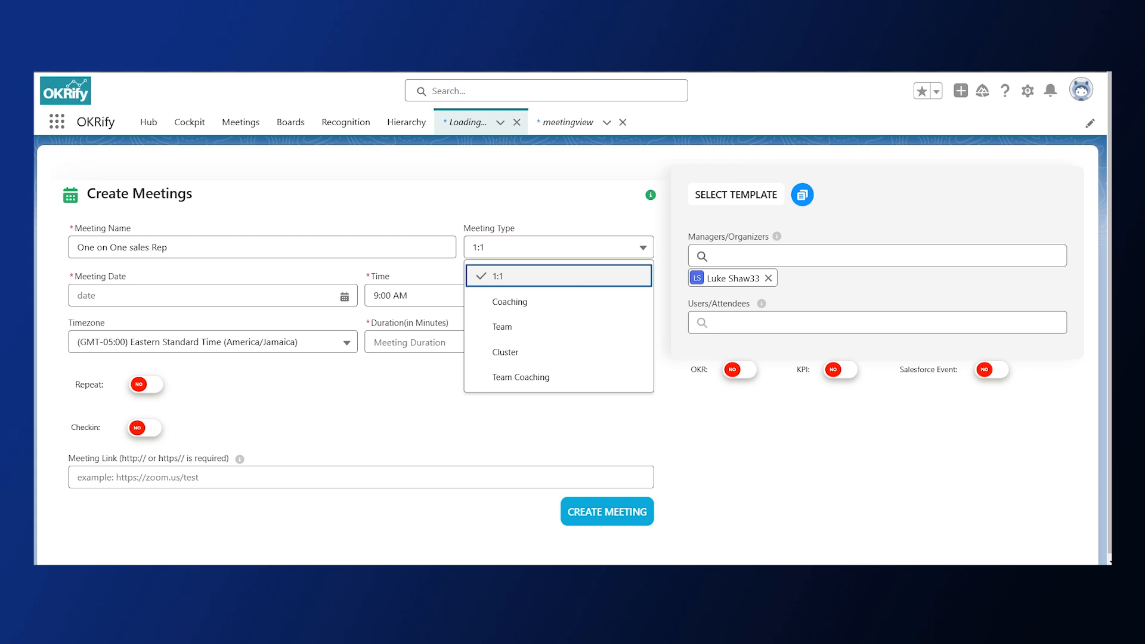
click(144, 298)
click(292, 463)
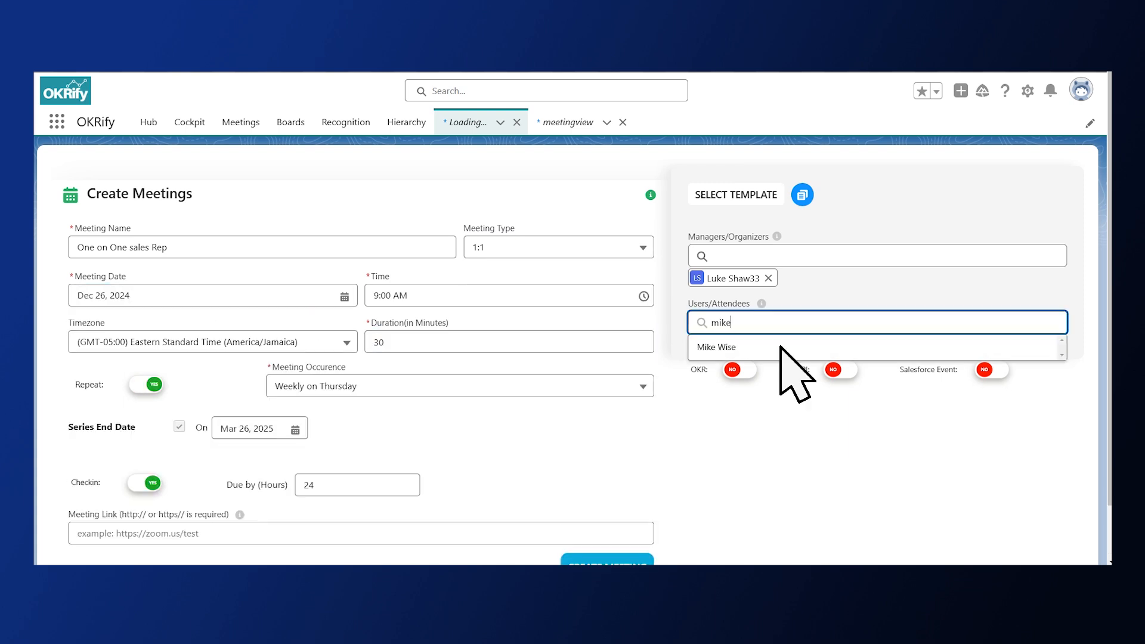
Add an attendee and a second organizer to the One on One sales Rep meeting
click(781, 347)
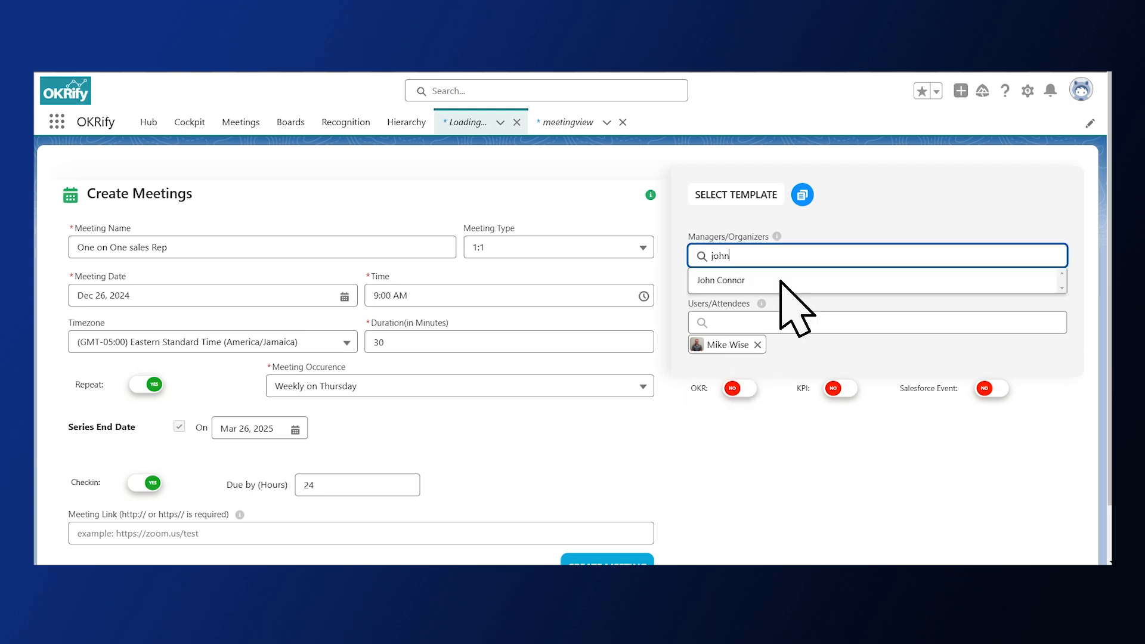
click(780, 281)
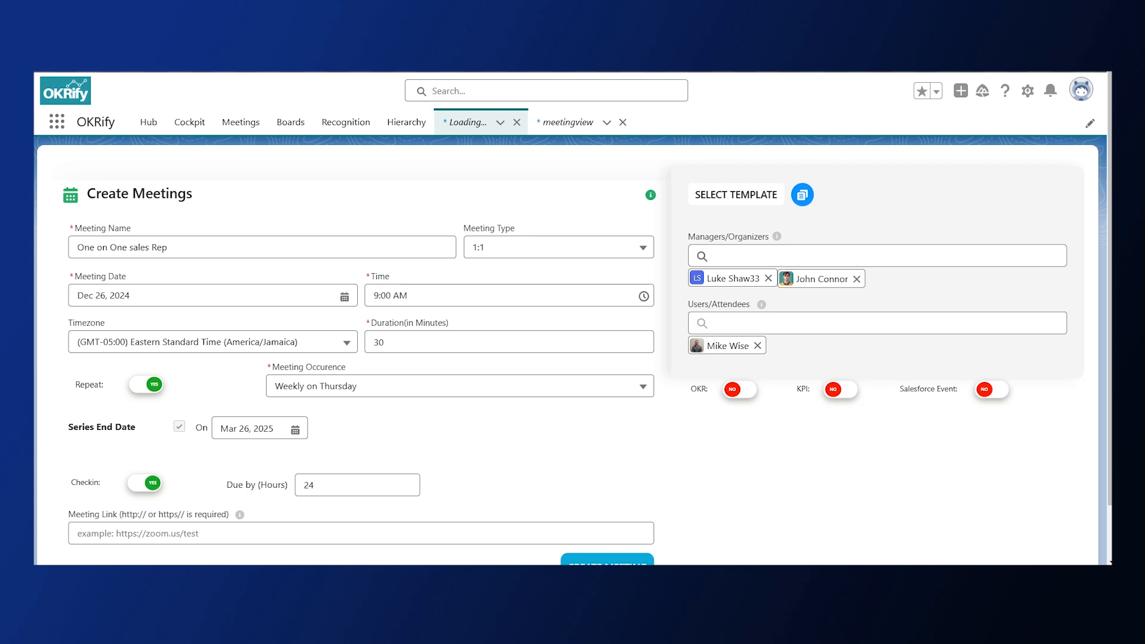
Switch on OKR, KPI and Salesforce Event for the One on One sales Rep meeting and create it
click(743, 388)
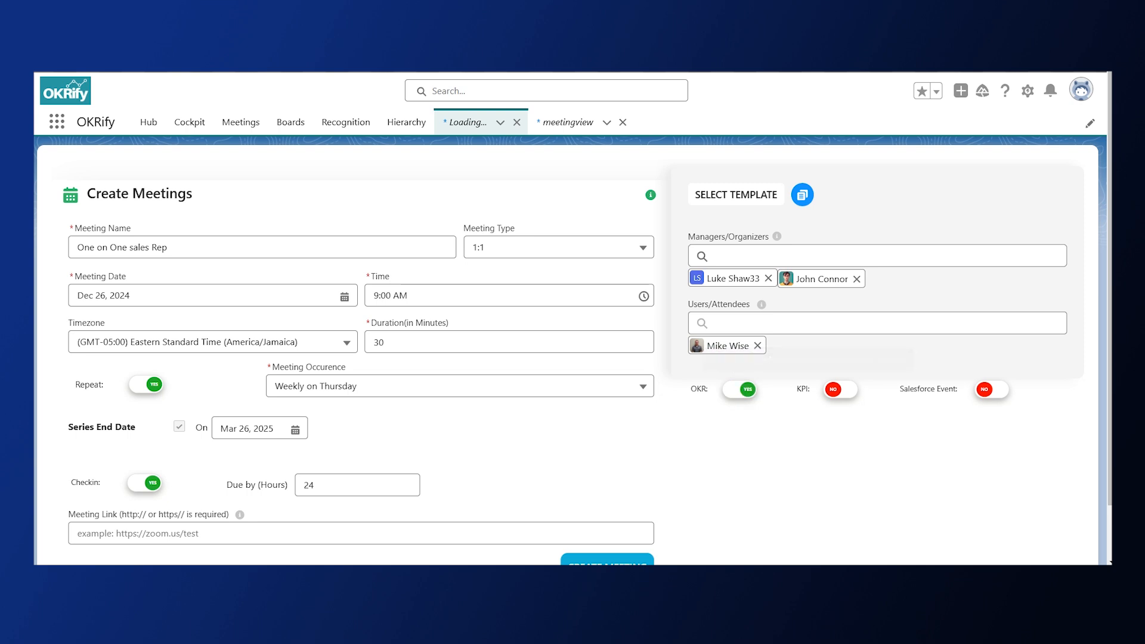
click(836, 390)
click(991, 390)
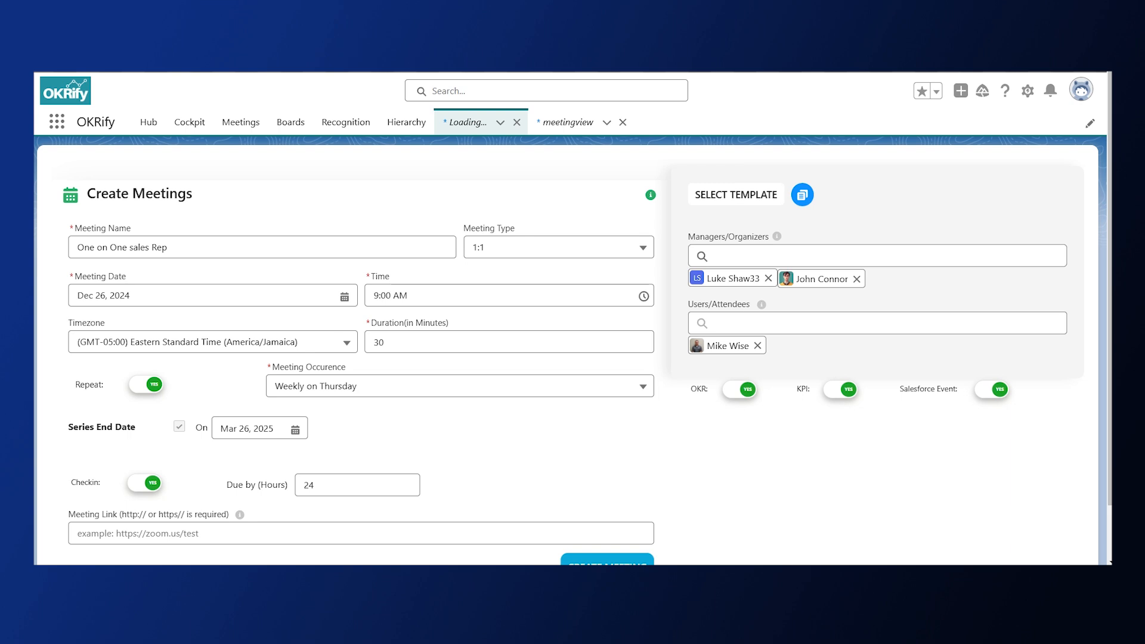
scroll(566, 346, down, 1)
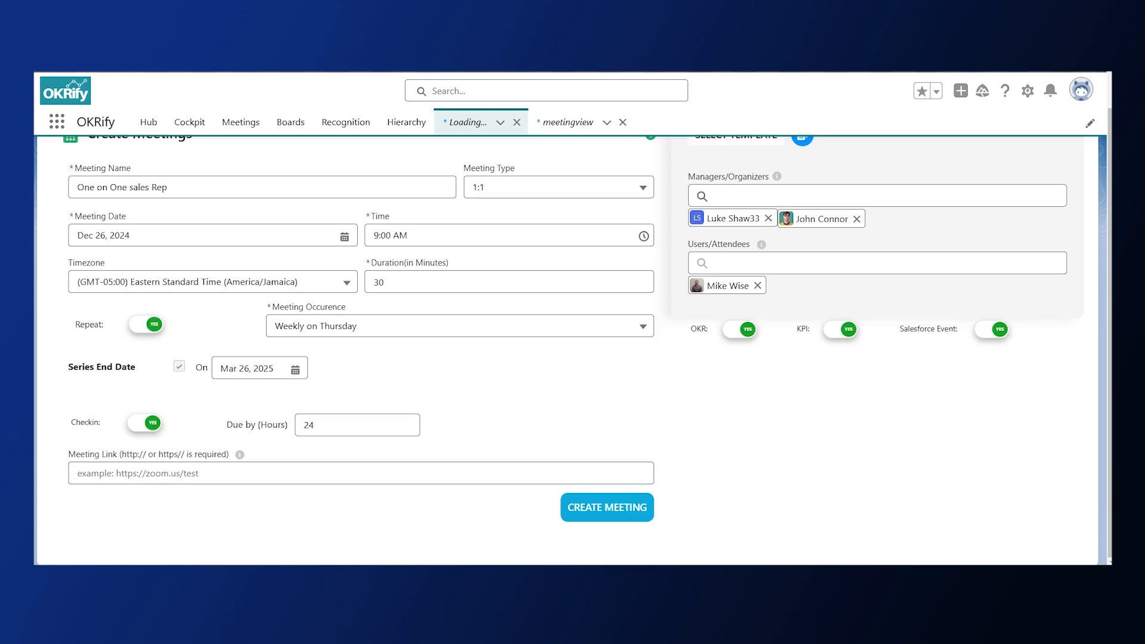
click(605, 510)
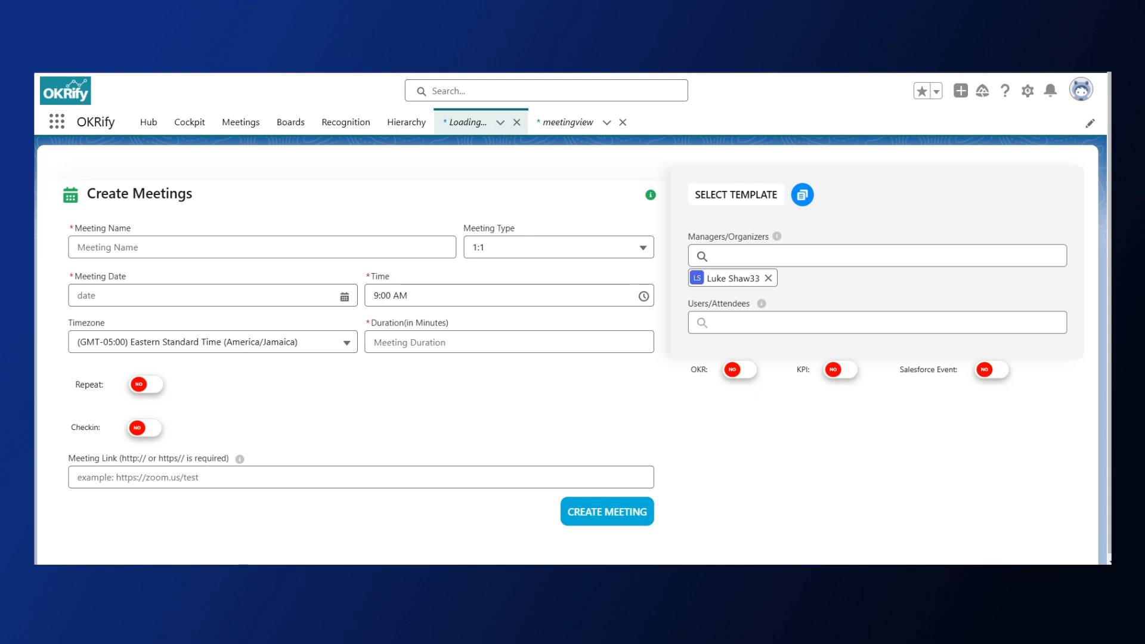
Name the new meeting "Coaching Sales rep" and set its type to Coaching
click(149, 247)
text(Coaching Sales rep)
click(644, 247)
key(Down)
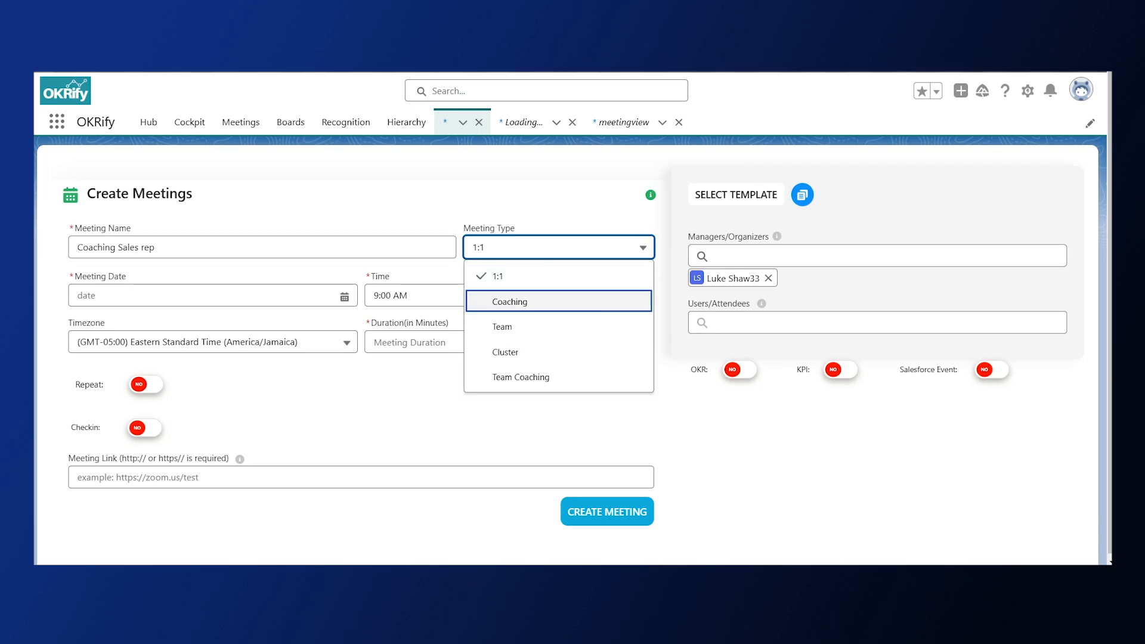
click(589, 301)
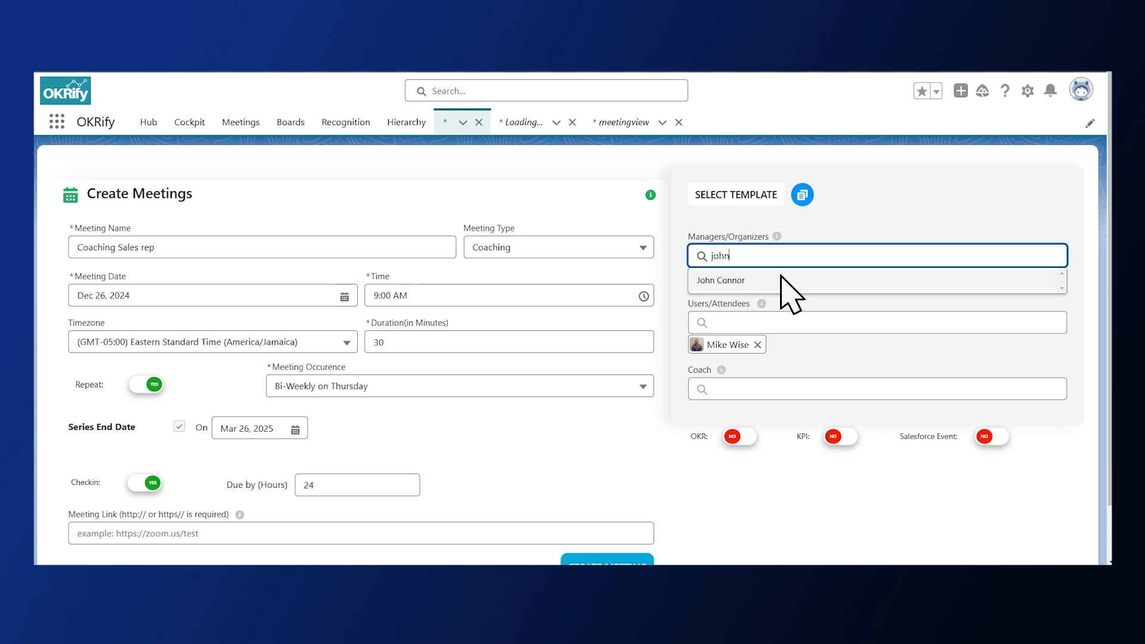
Add a second organizer and assign a coach to the Coaching Sales rep meeting
click(782, 279)
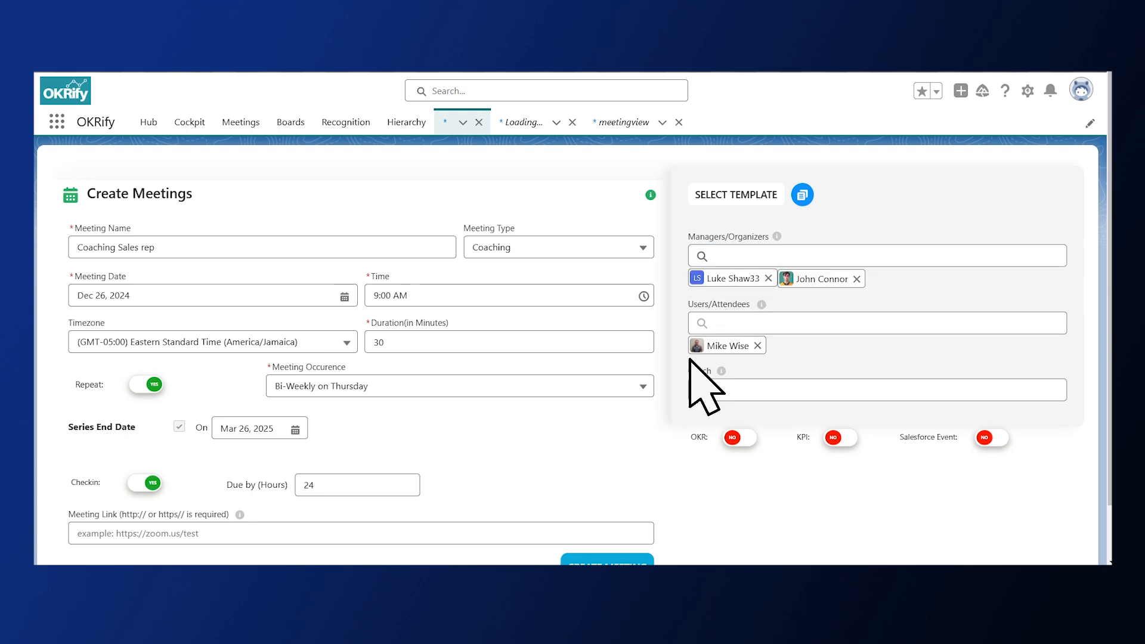
click(723, 390)
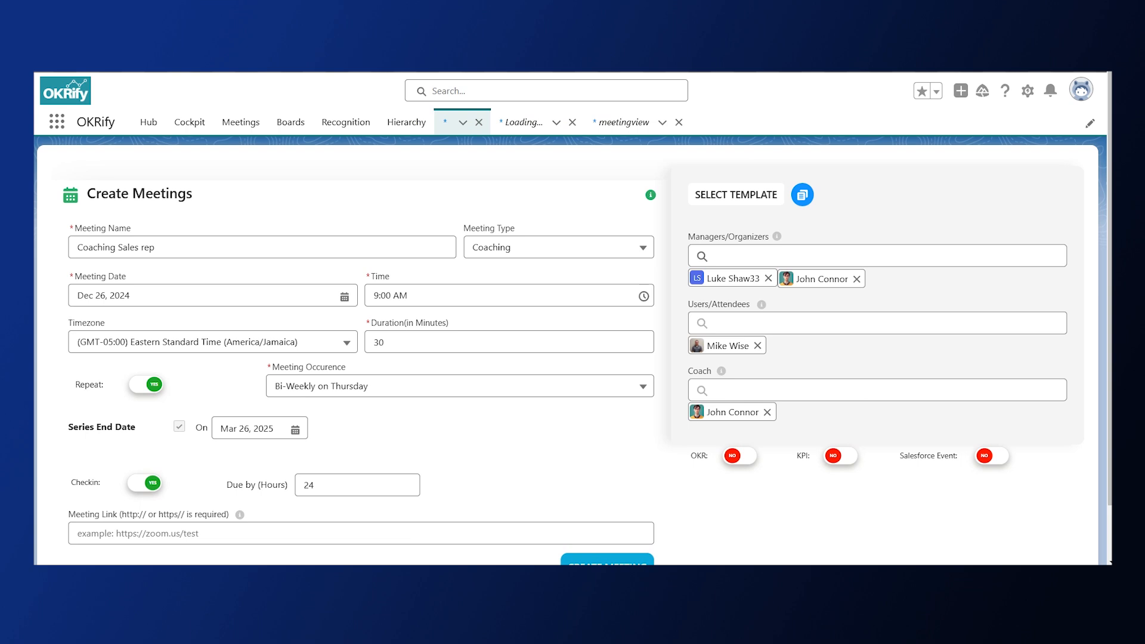
Switch on OKR, KPI and Salesforce Event for the Coaching Sales rep meeting and create it
click(741, 458)
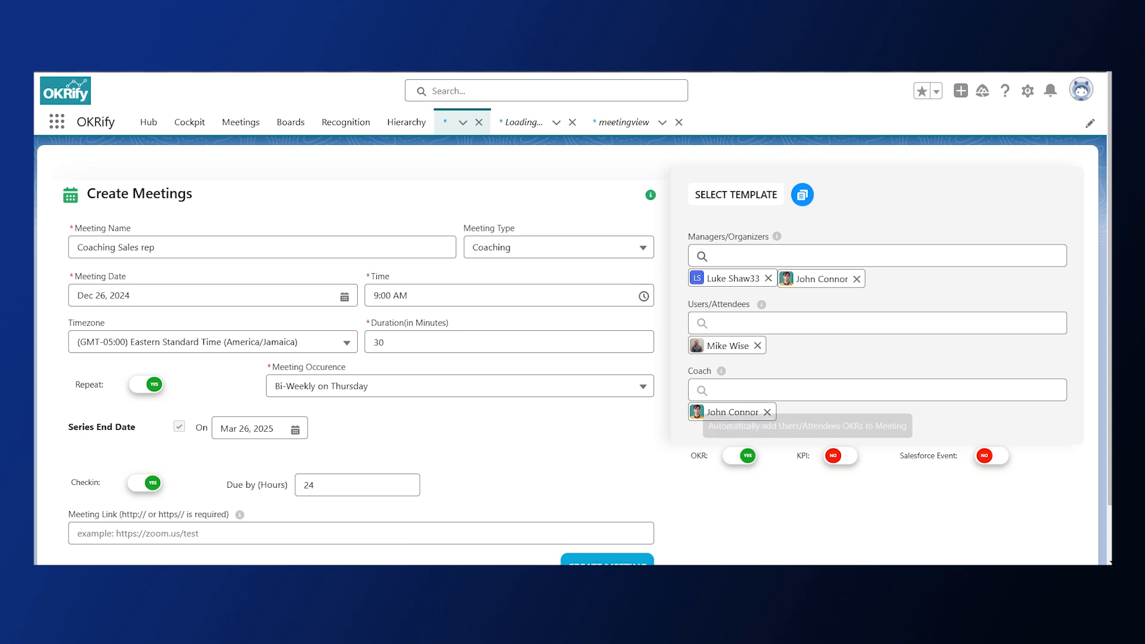
click(843, 458)
click(991, 457)
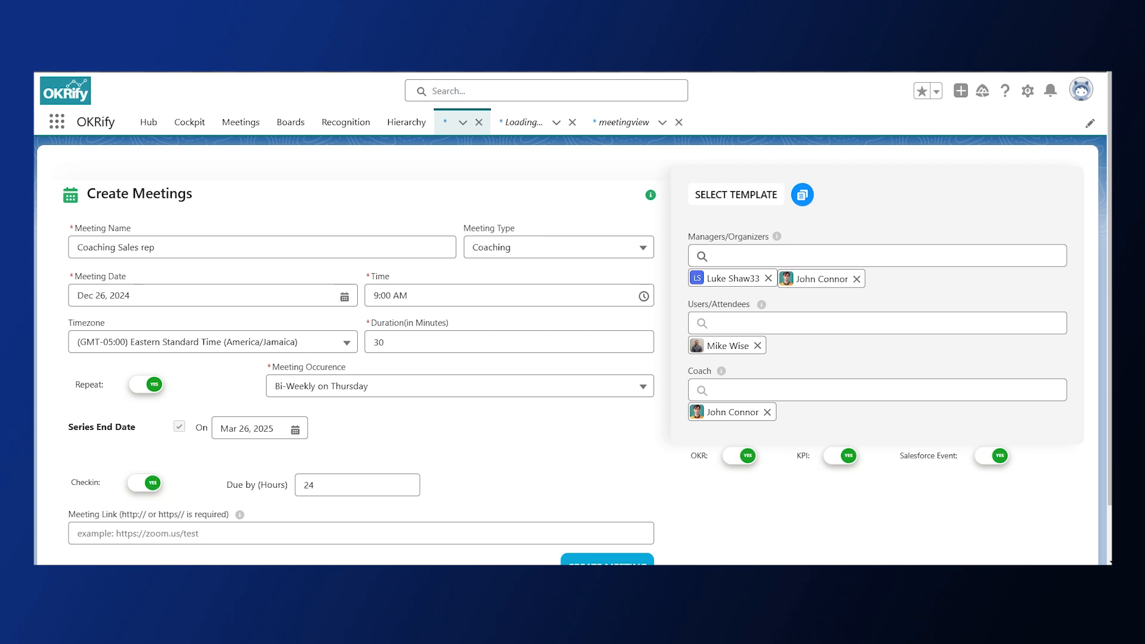
scroll(575, 351, down, 1)
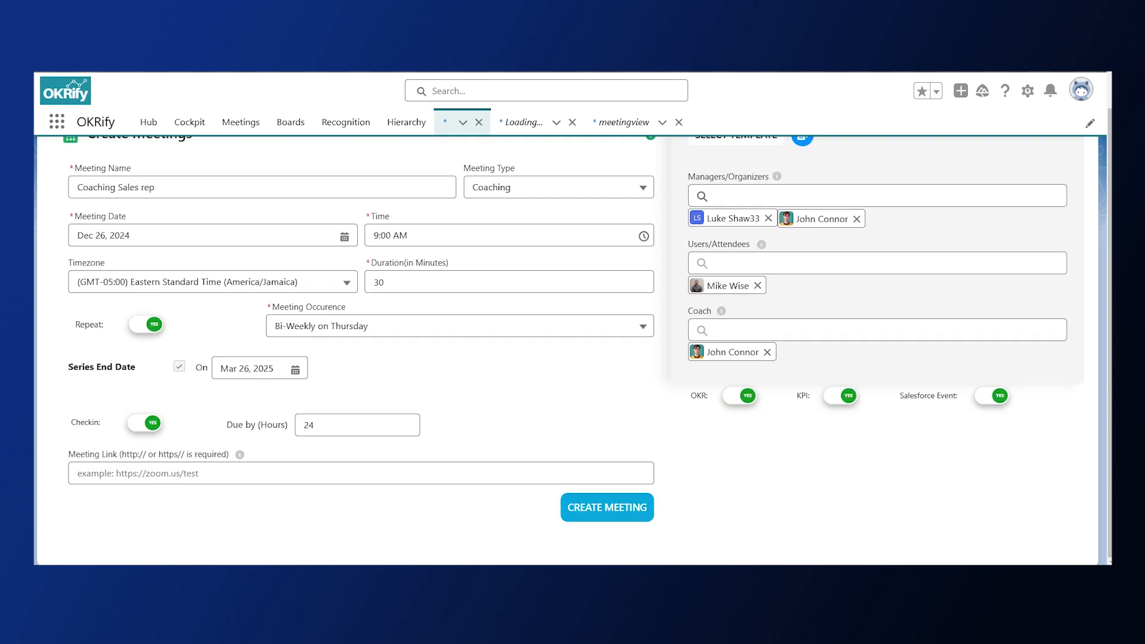
click(607, 514)
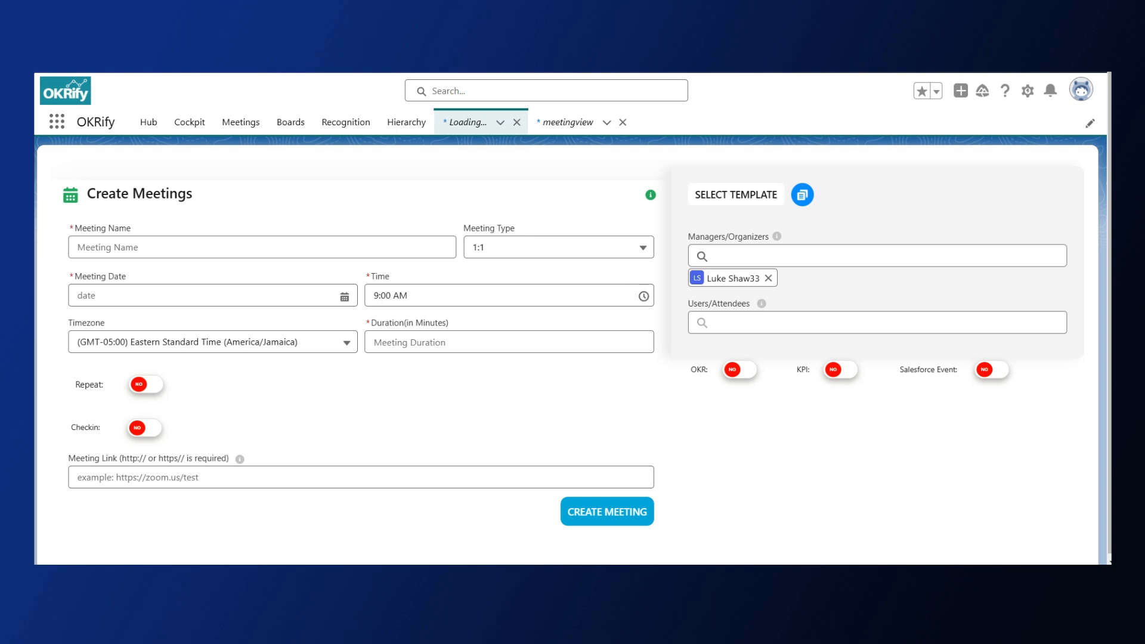
Name the new meeting "Sales Training Session", set its type to Team and its date to Dec 26, 2024
click(146, 247)
text(Sales Training Session)
click(643, 247)
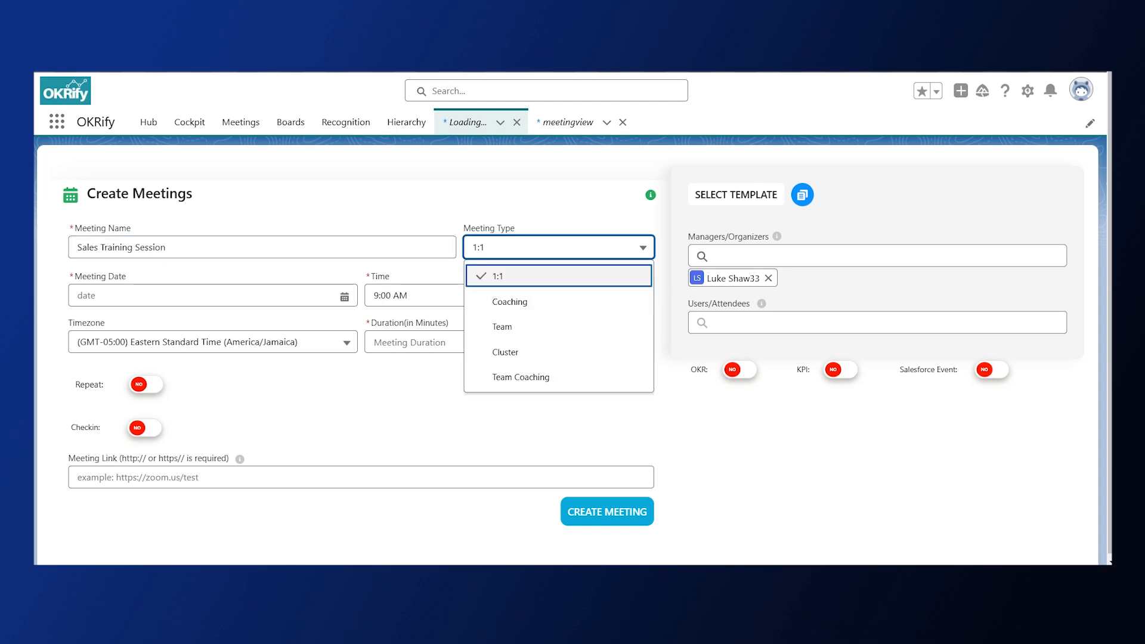
click(592, 325)
click(145, 298)
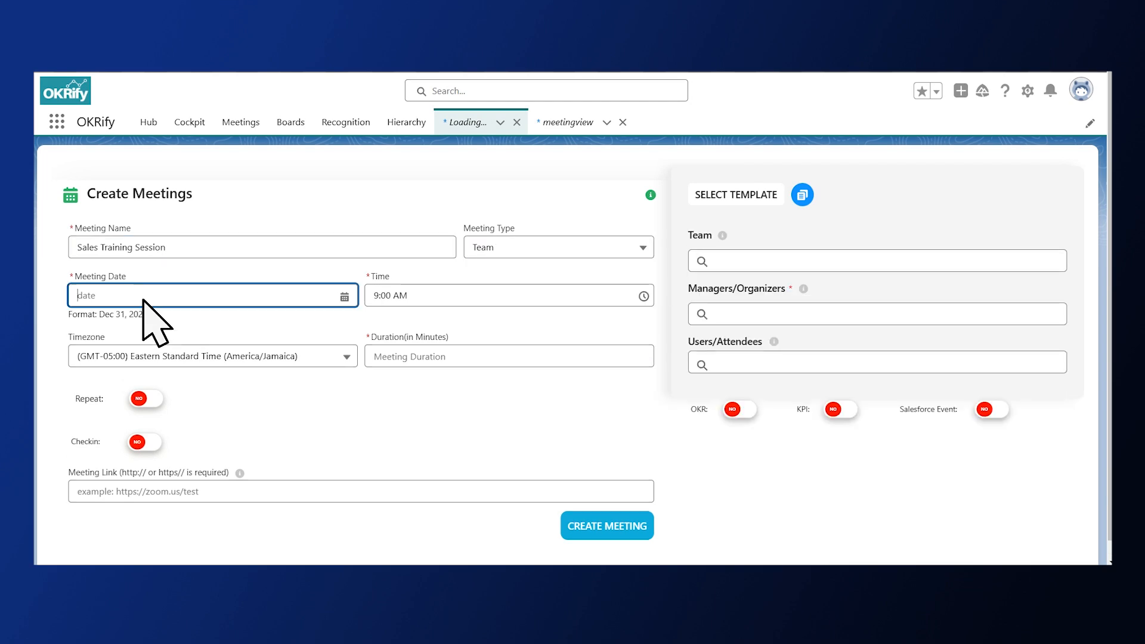
click(286, 461)
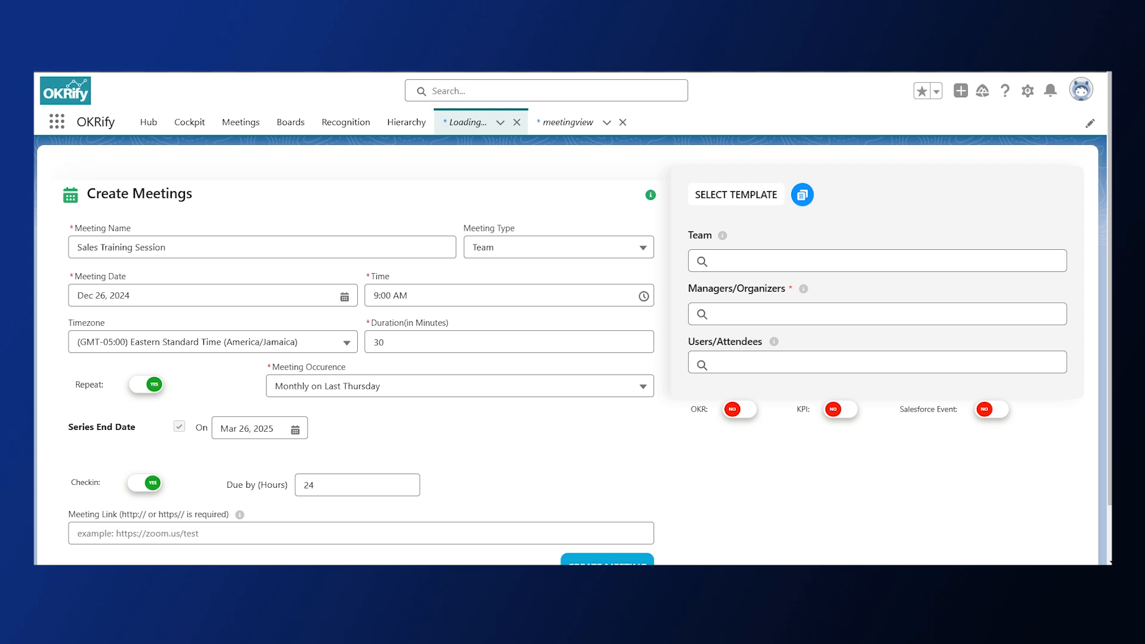
Assign the Sales team to the Sales Training Session meeting, add another organizer and replace one attendee with a different user
click(787, 263)
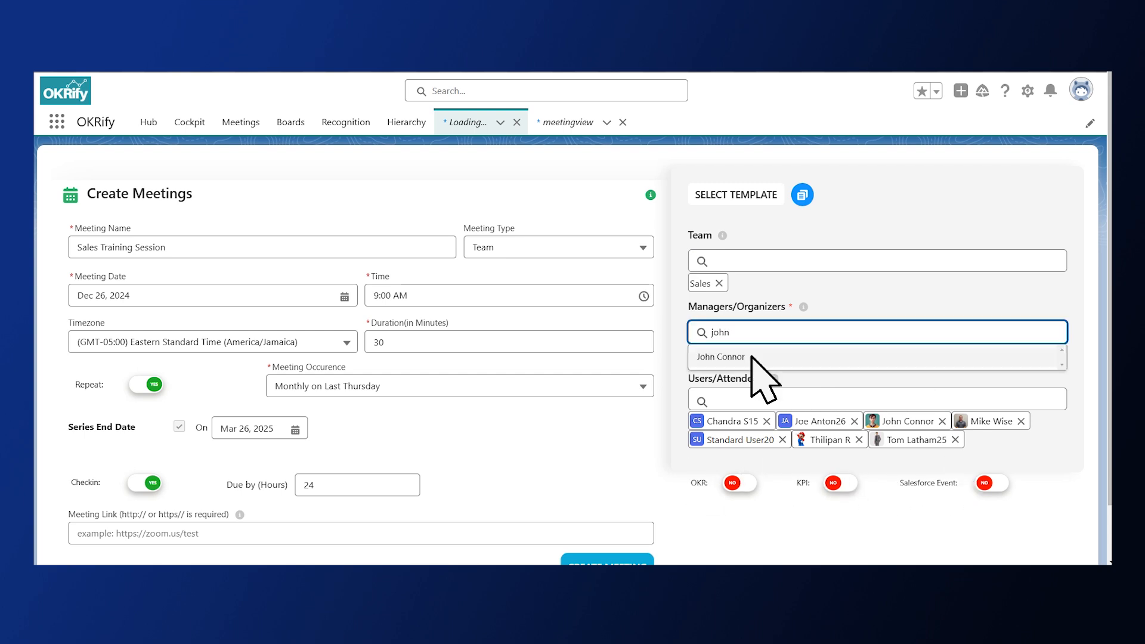
click(752, 357)
click(858, 440)
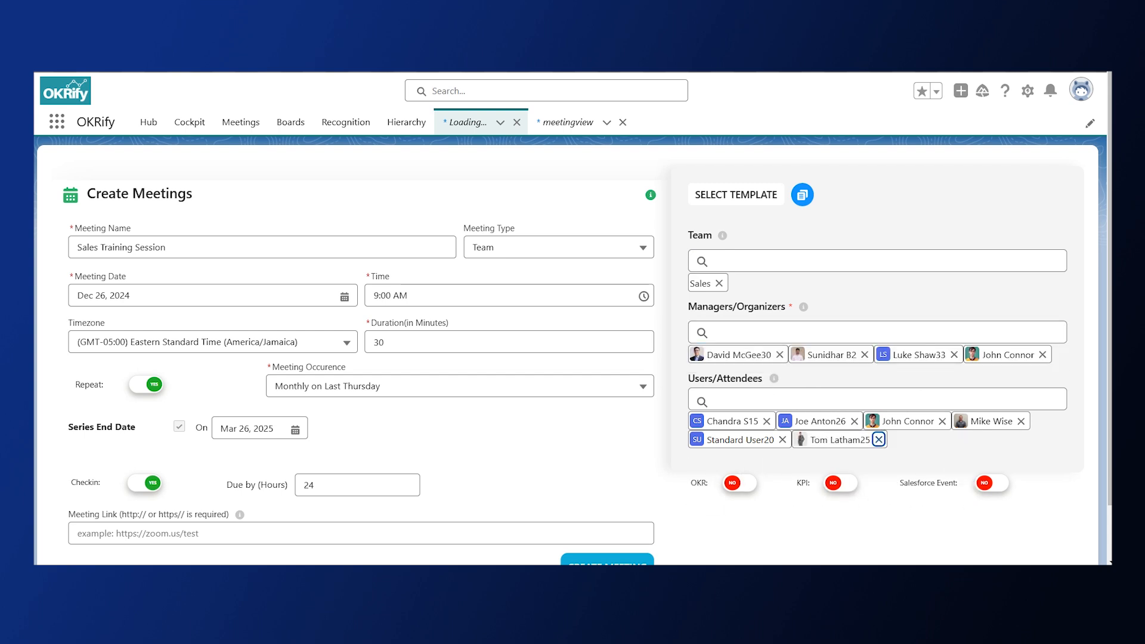
text(matt)
click(753, 425)
Switch on OKR, KPI and Salesforce Event for the Sales Training Session meeting and create it
click(747, 484)
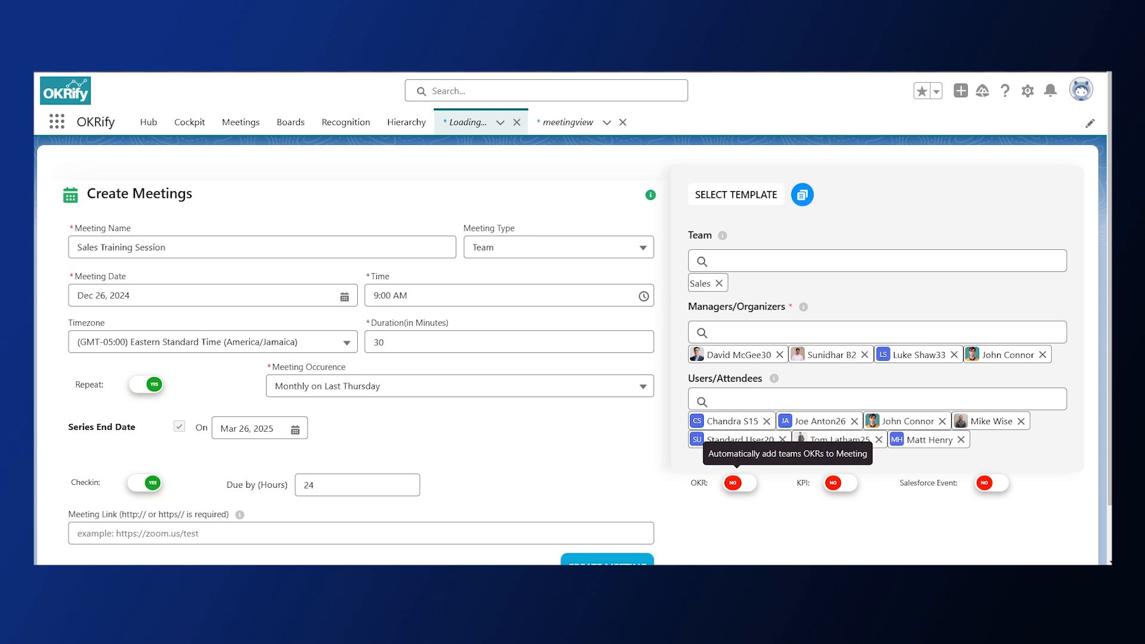
click(845, 484)
click(992, 483)
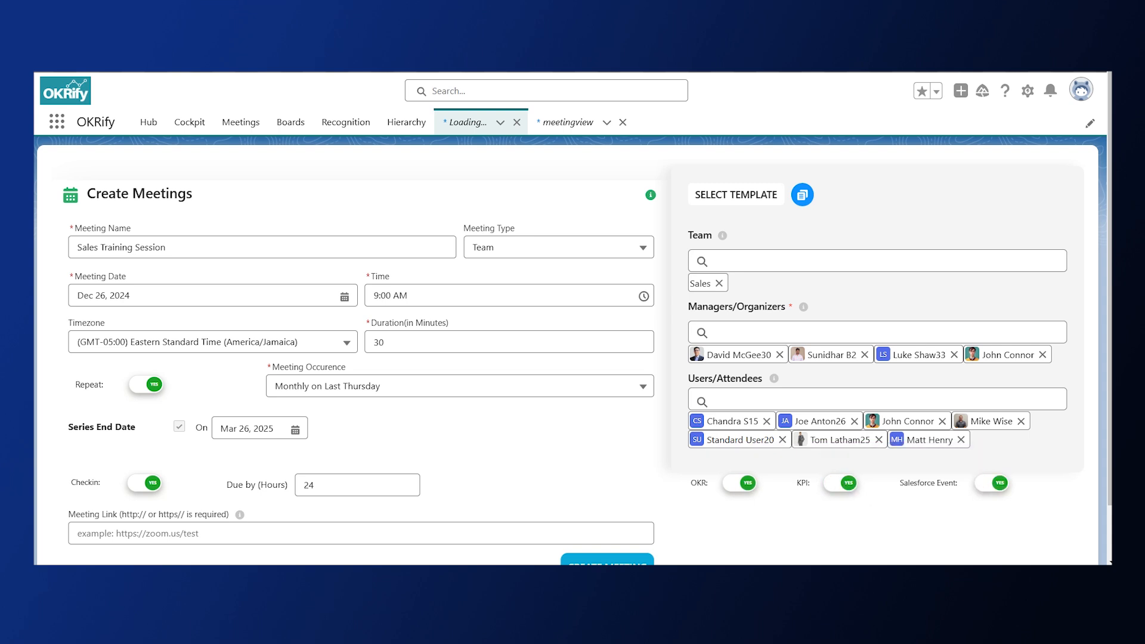
scroll(602, 508, down, 1)
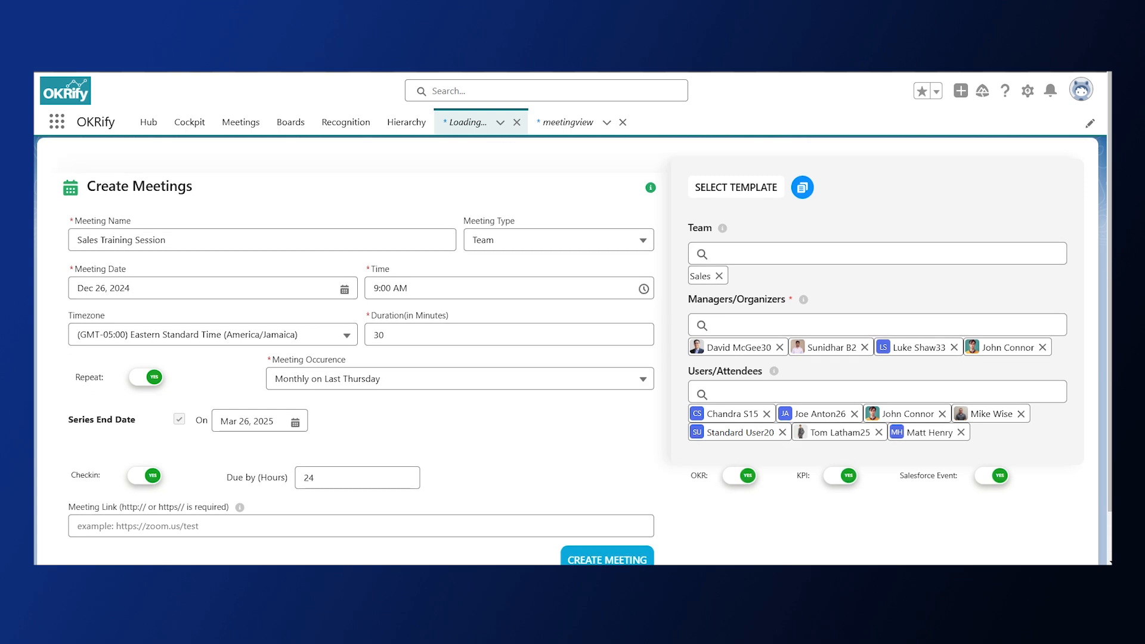
click(601, 509)
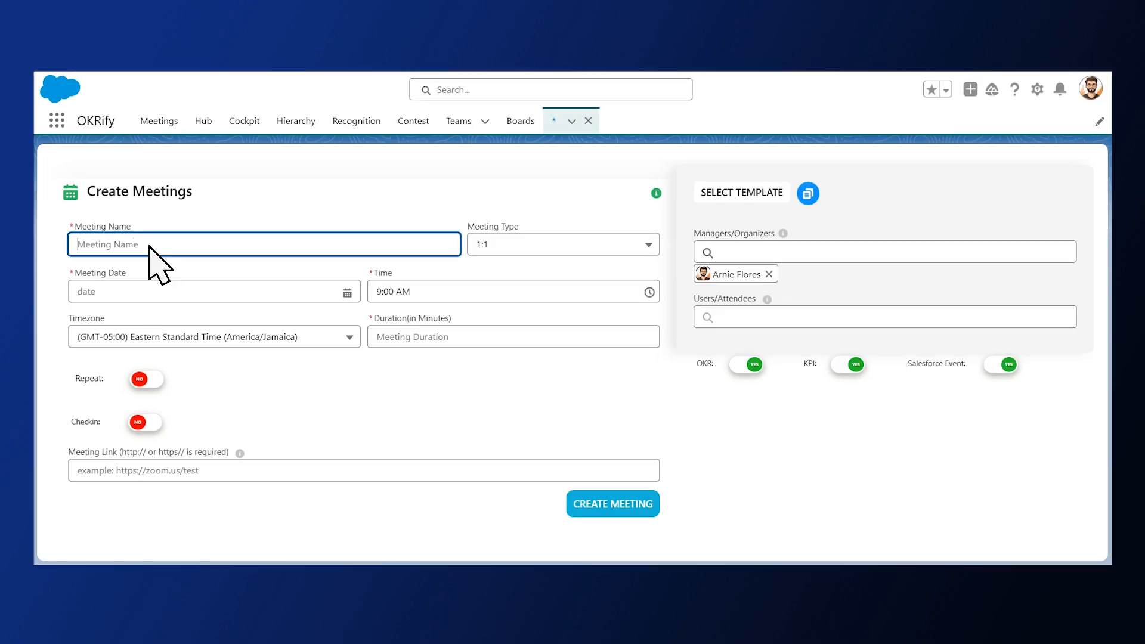
Name the new meeting "Sales Strategy", set its type to Cluster and add the Sales and Acme Corporation teams
text(Sales Strategy)
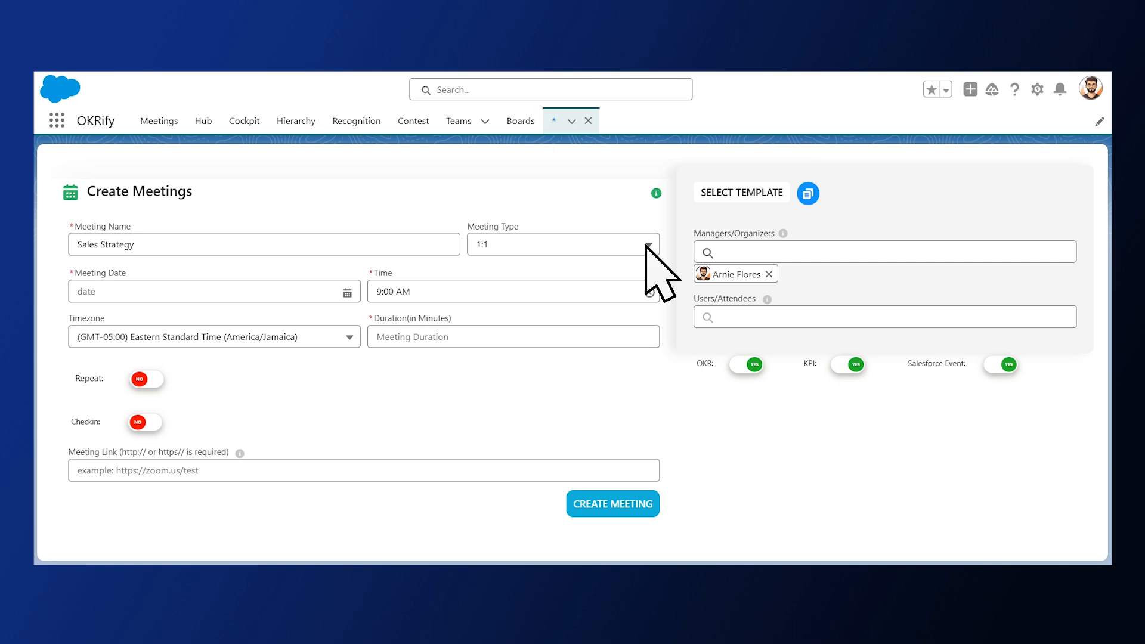
click(644, 245)
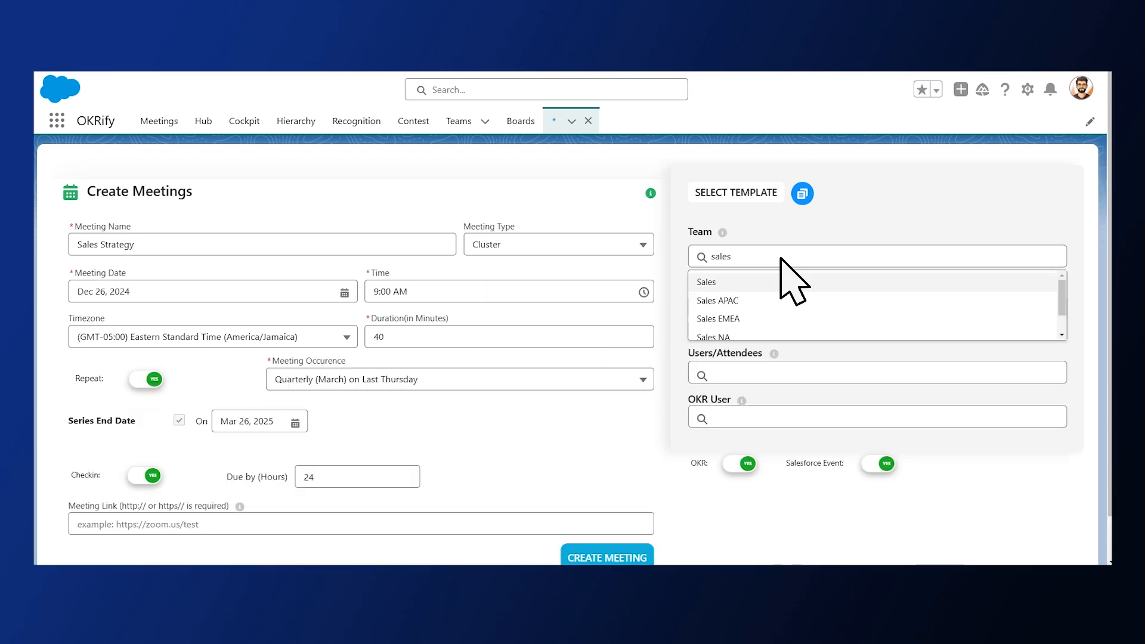
key(Return)
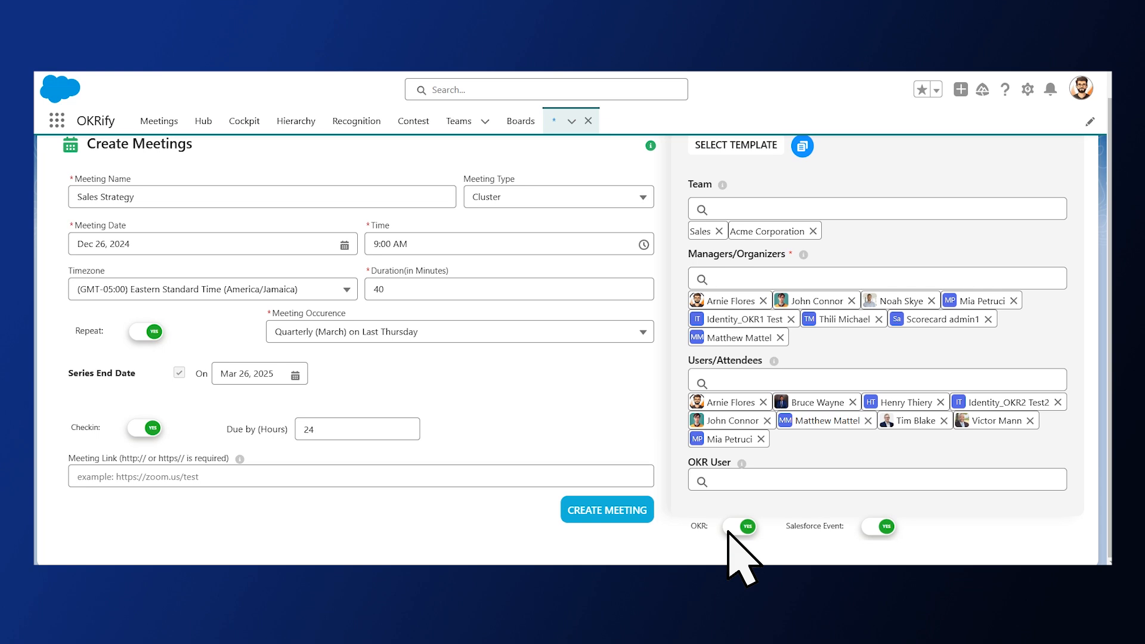
Assign an OKR user to the Sales Strategy meeting and create it
click(720, 480)
text(mia)
click(739, 505)
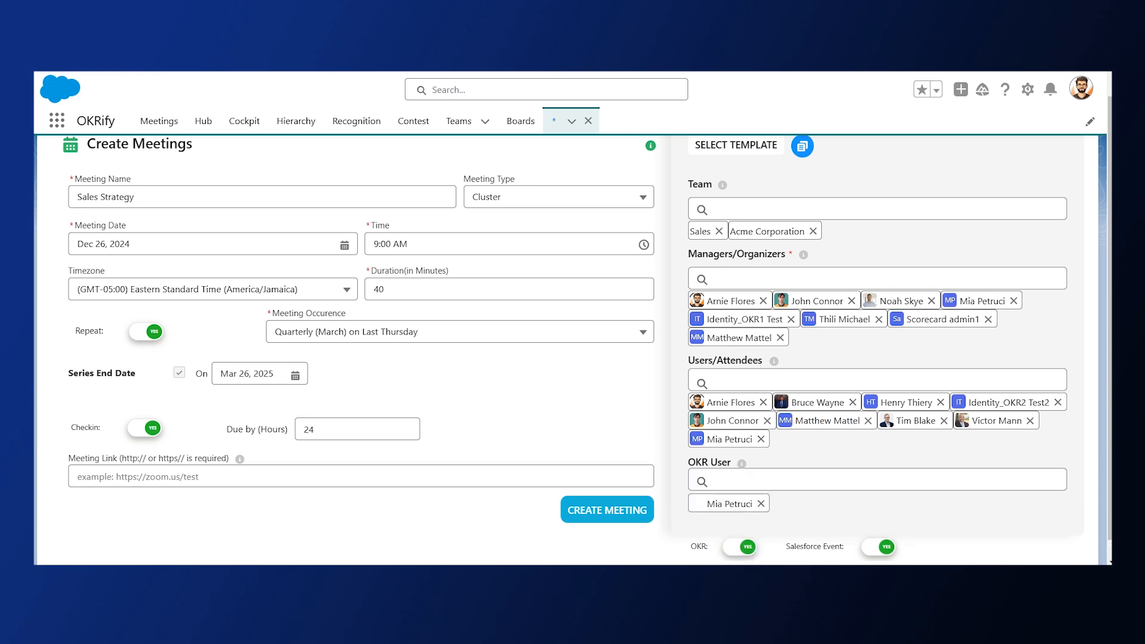
scroll(588, 346, down, 1)
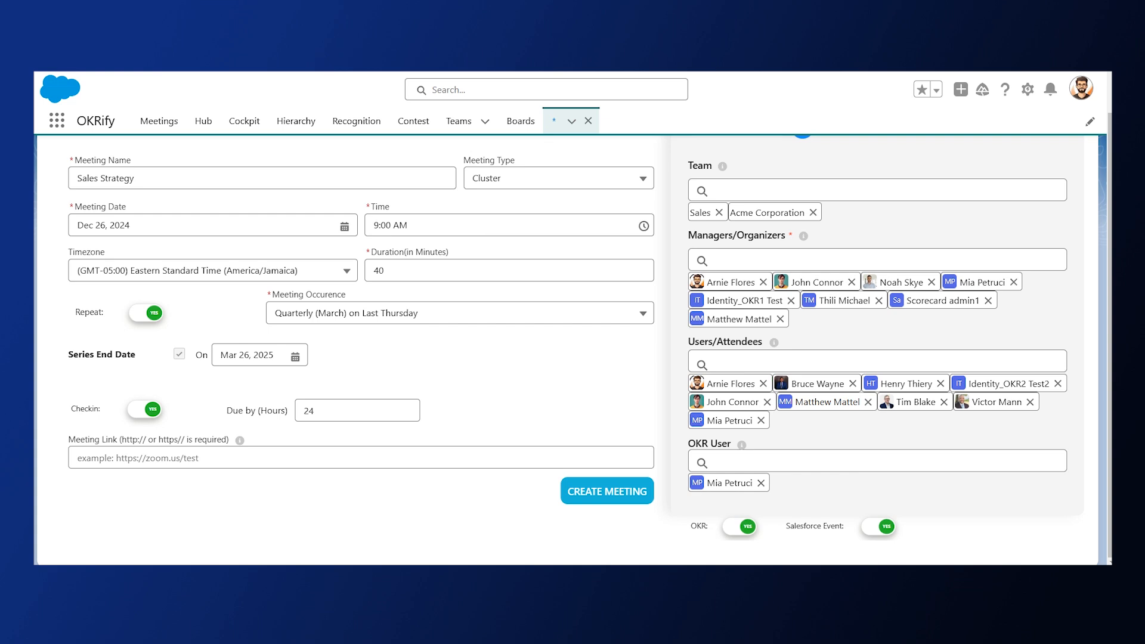
click(603, 495)
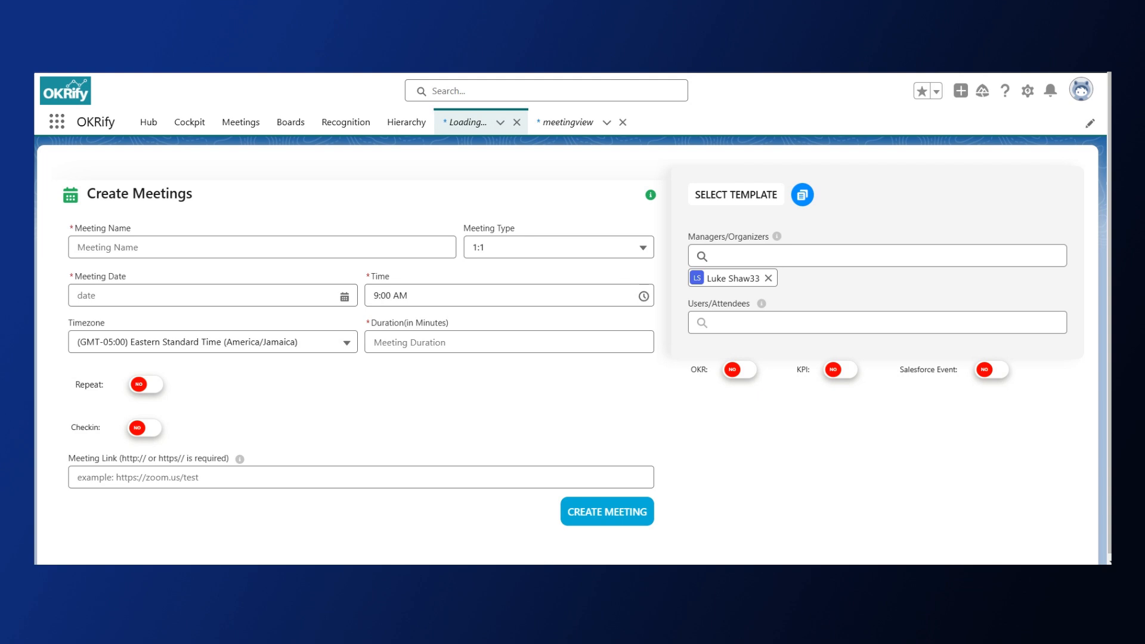
Name the new meeting "Sales Coaching Session" and set its type to Team Coaching
click(153, 251)
text(Sales Coaching Session)
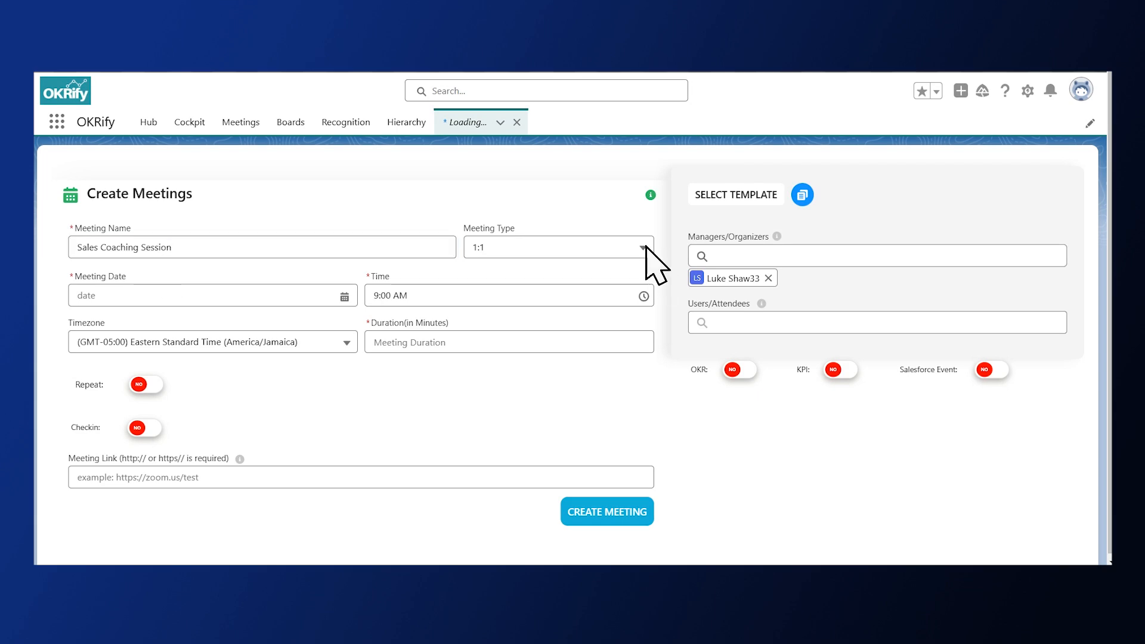
click(643, 247)
click(590, 377)
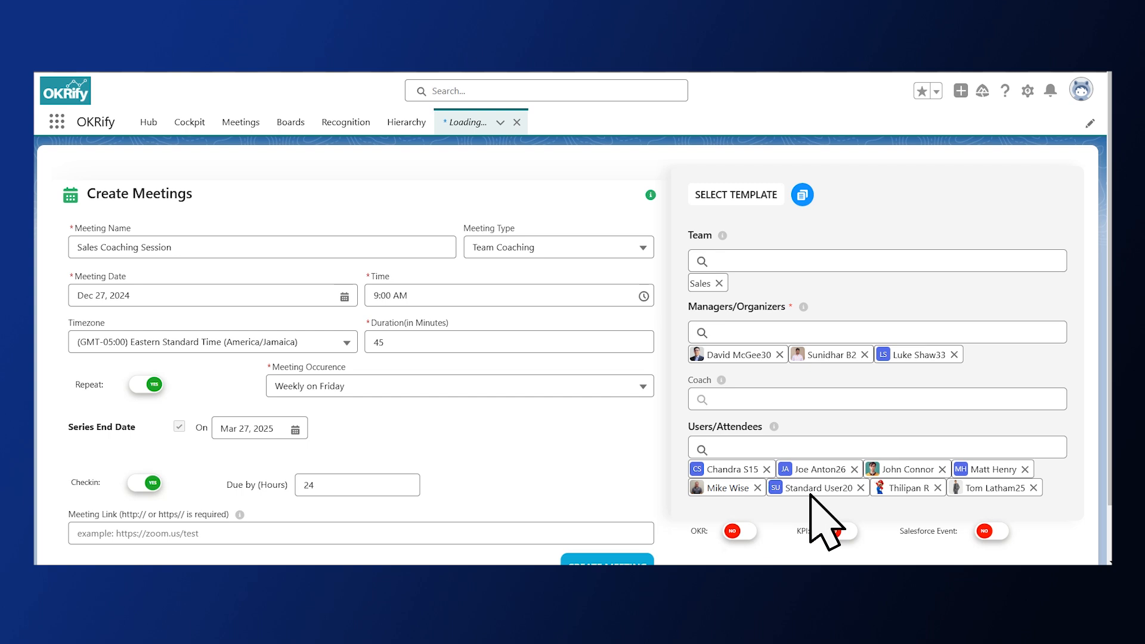
Add another organizer and attendee to the Sales Coaching Session meeting and assign its coach
scroll(573, 352, down, 1)
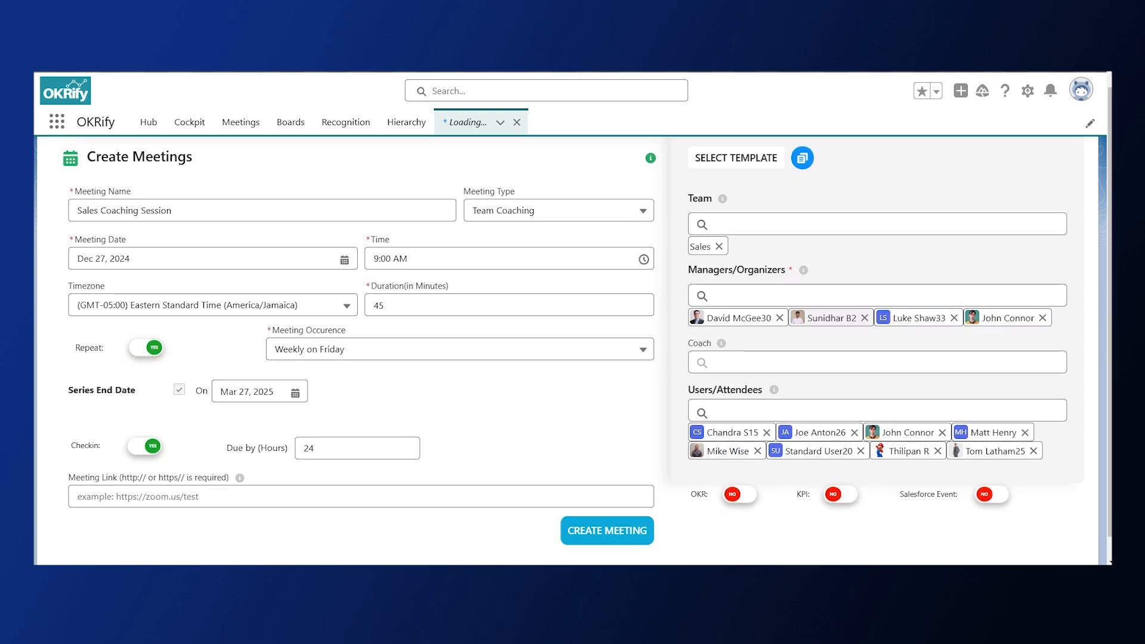
text(david)
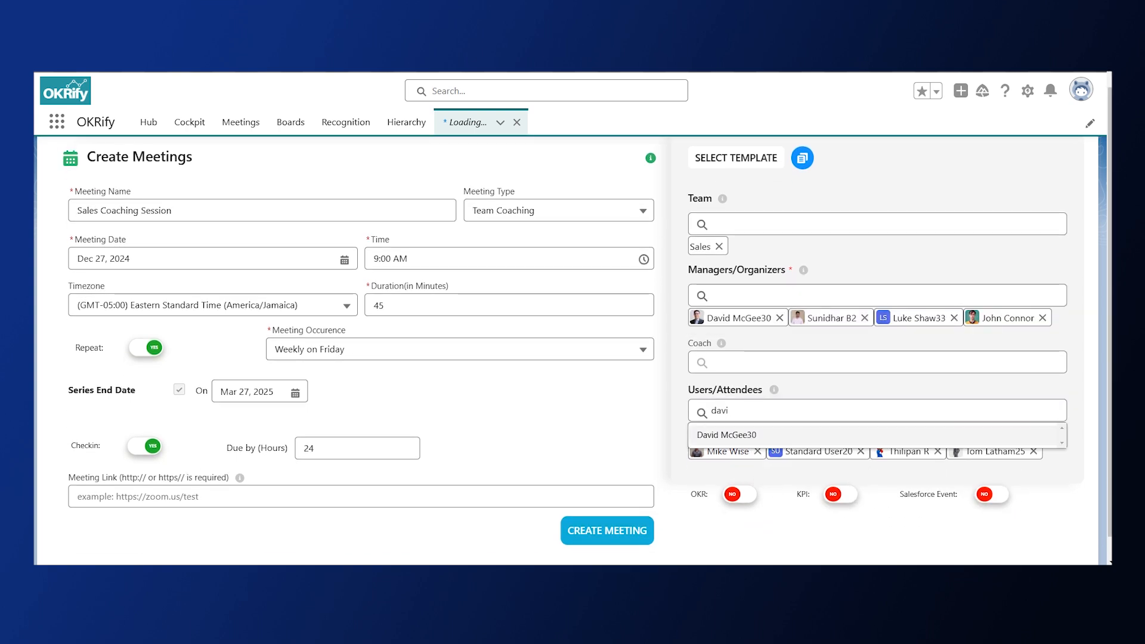
click(737, 435)
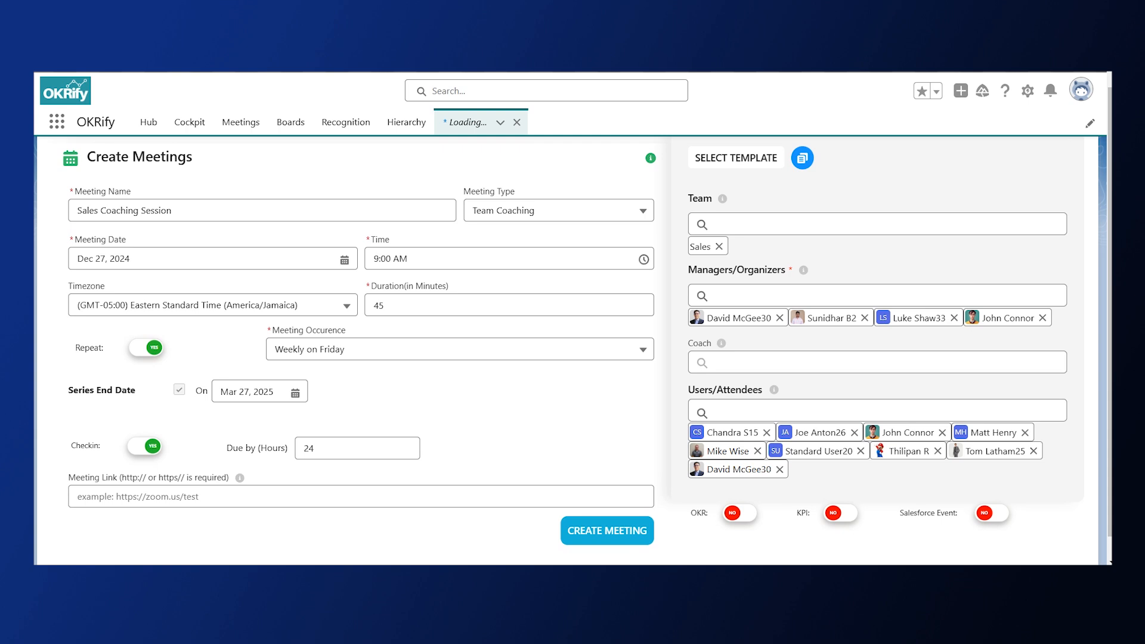
text(john)
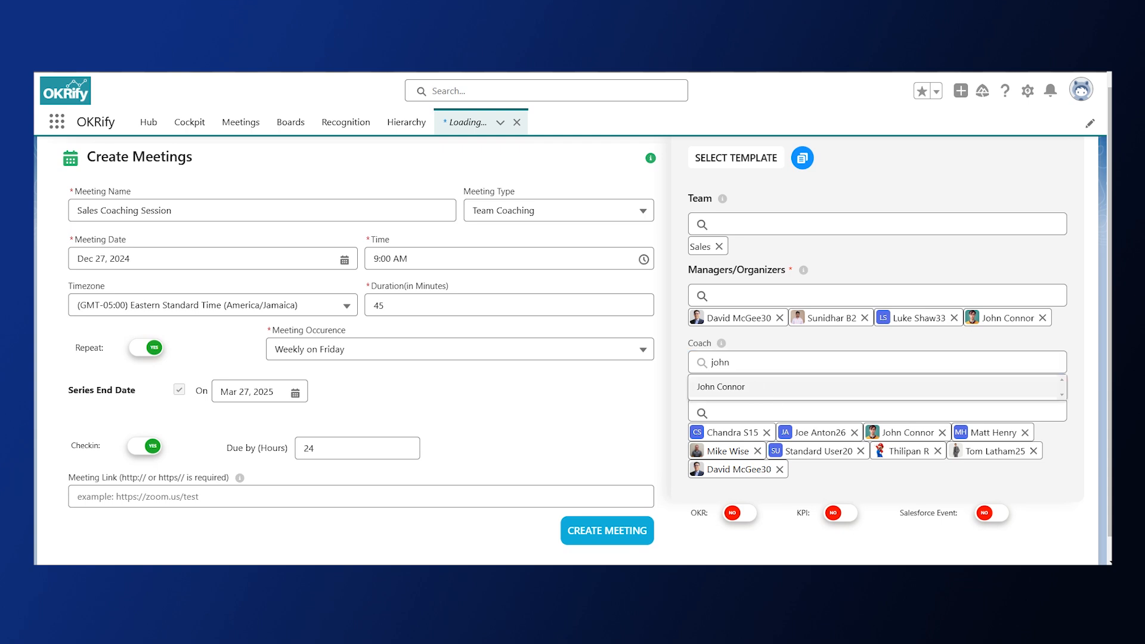
click(736, 386)
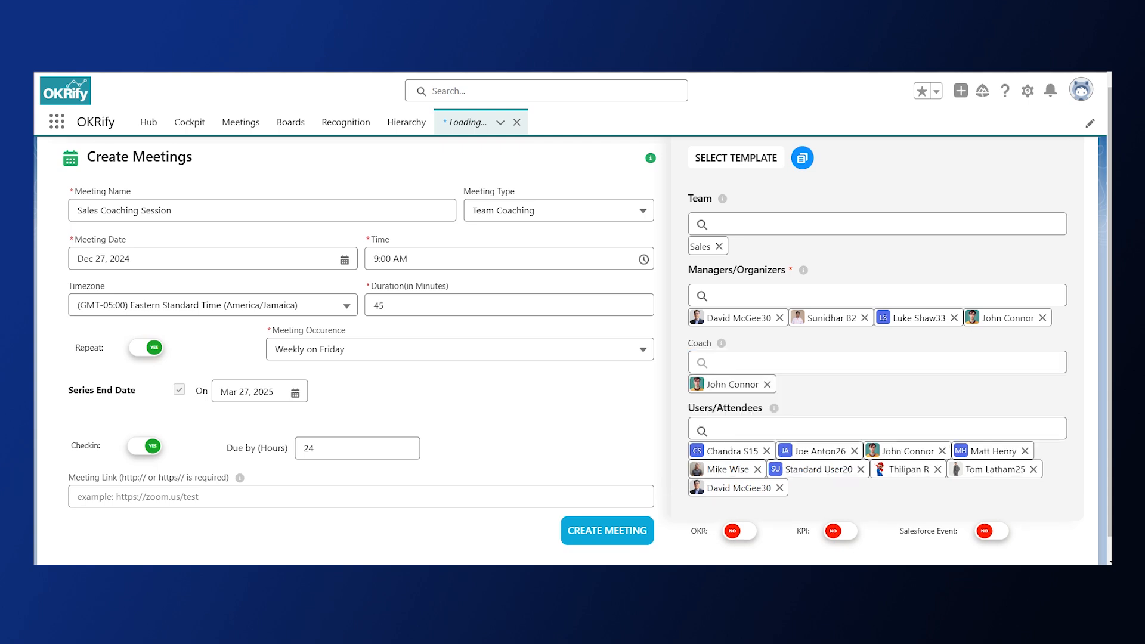
Create the Sales Coaching Session meeting with OKR and KPI switched on, and schedule it
click(745, 533)
click(853, 534)
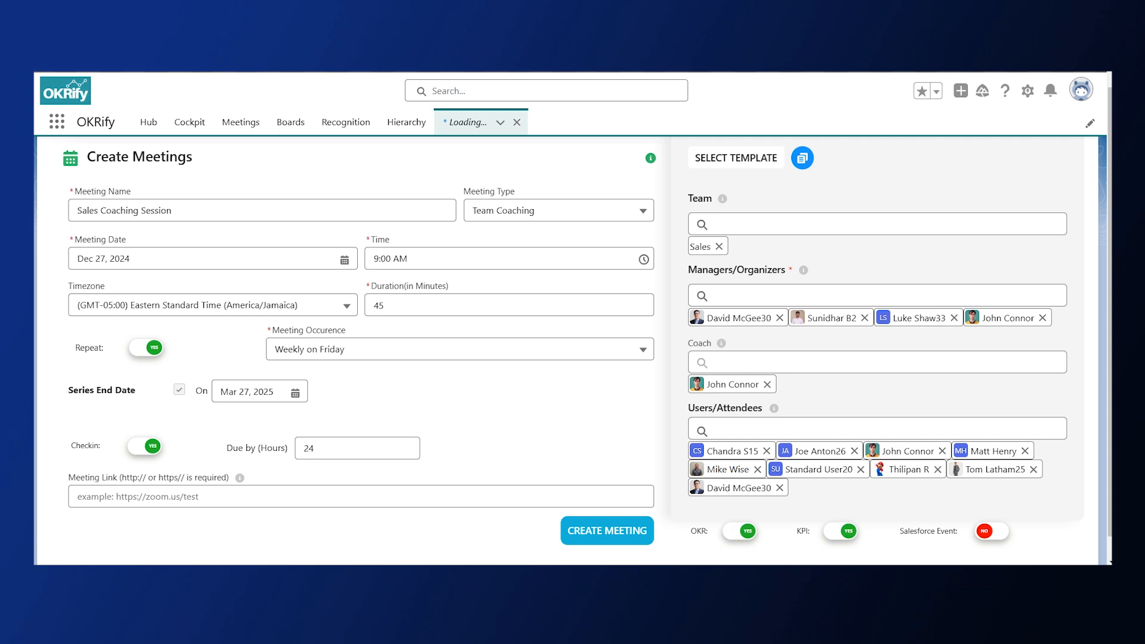
click(602, 532)
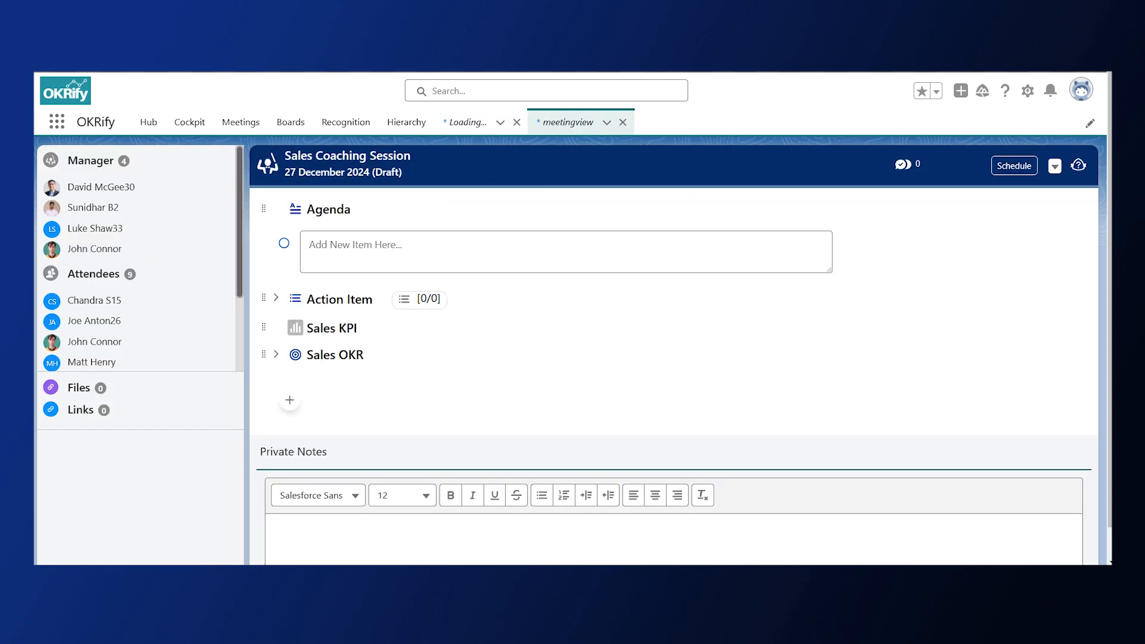
click(1014, 166)
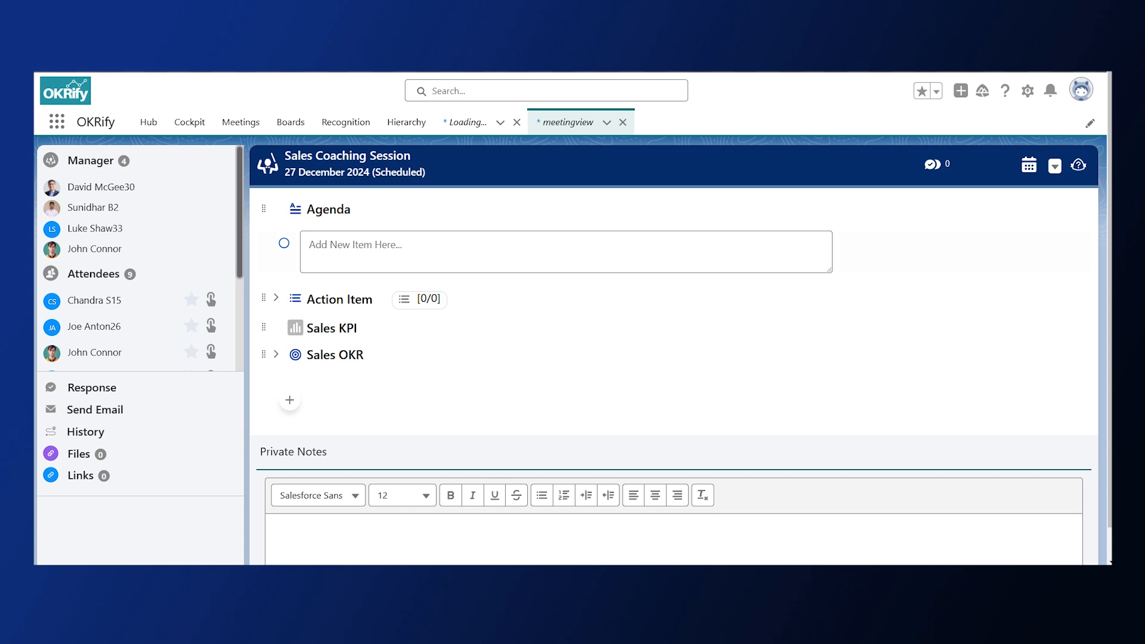